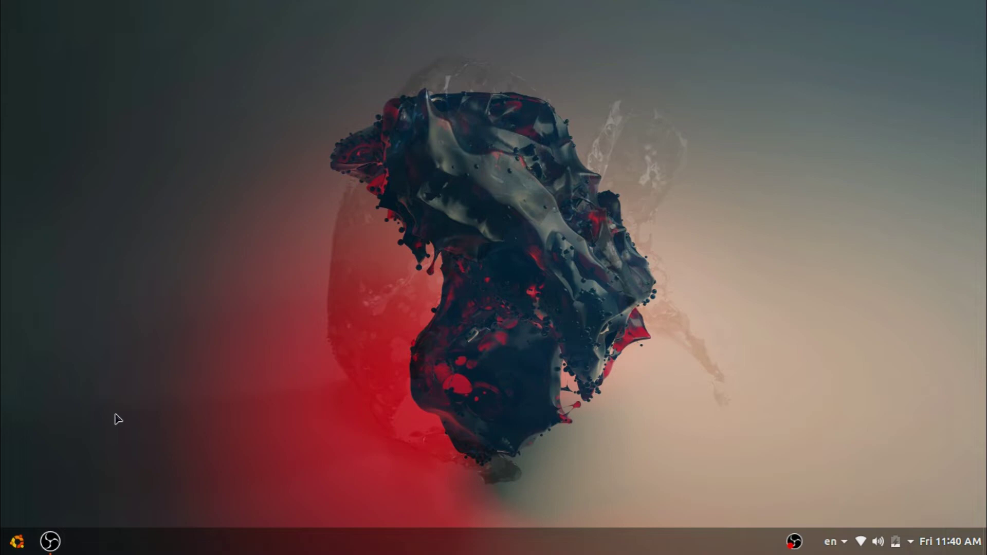
# Launch System Monitor by searching 'syste' in the Arc Menu
pyautogui.click(17, 542)
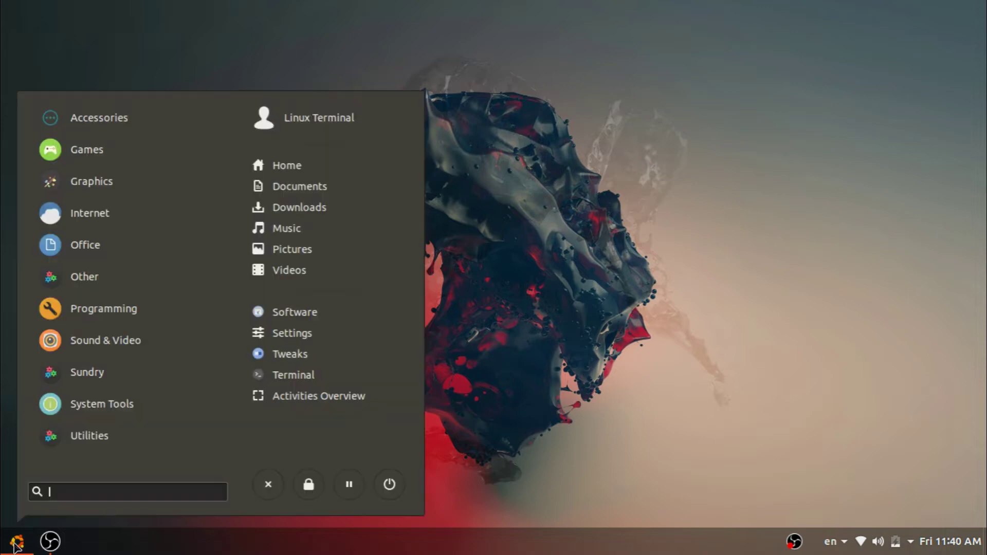
pyautogui.write('syste')
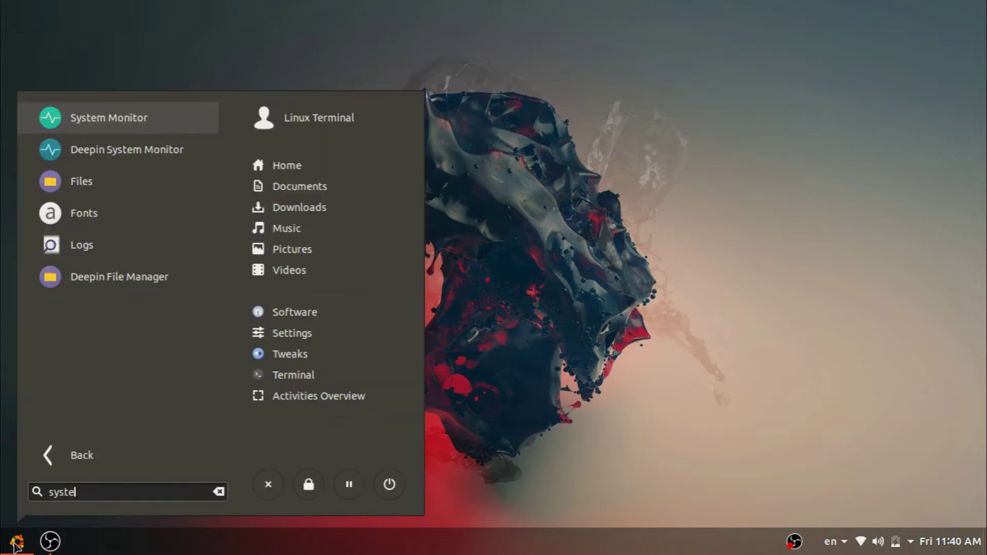
pyautogui.press('Return')
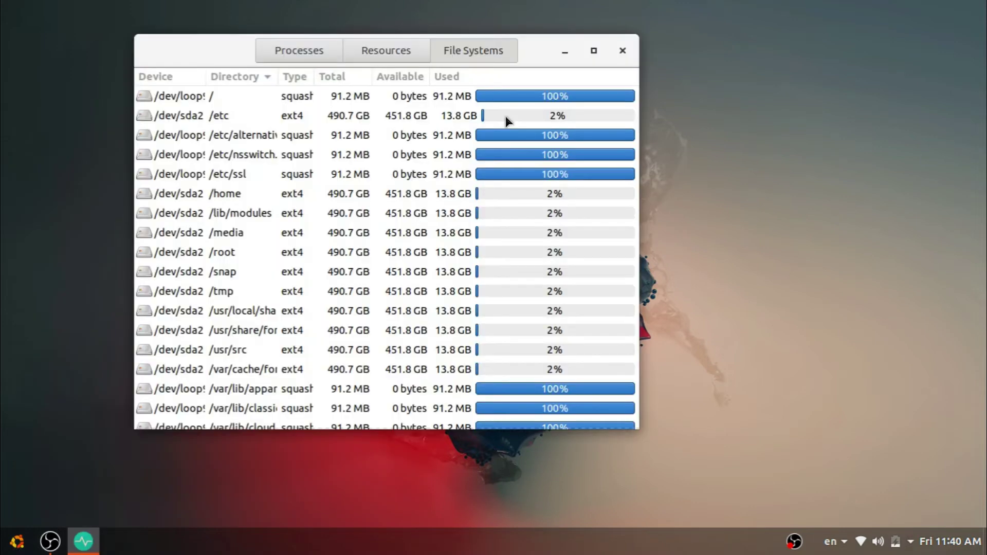
# View the CPU, memory and network graphs on the Resources tab, then close System Monitor
pyautogui.click(390, 51)
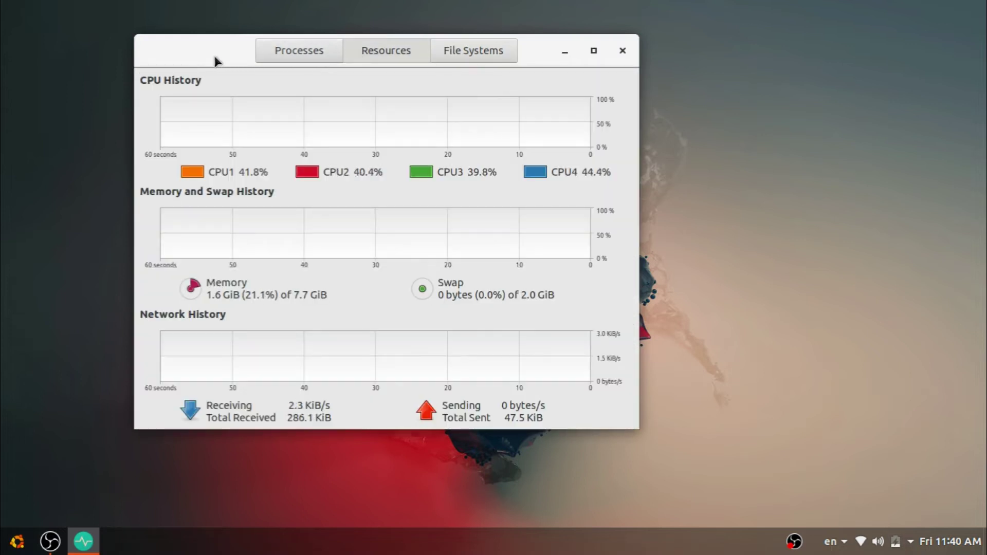
pyautogui.moveTo(214, 54); pyautogui.dragTo(284, 78)
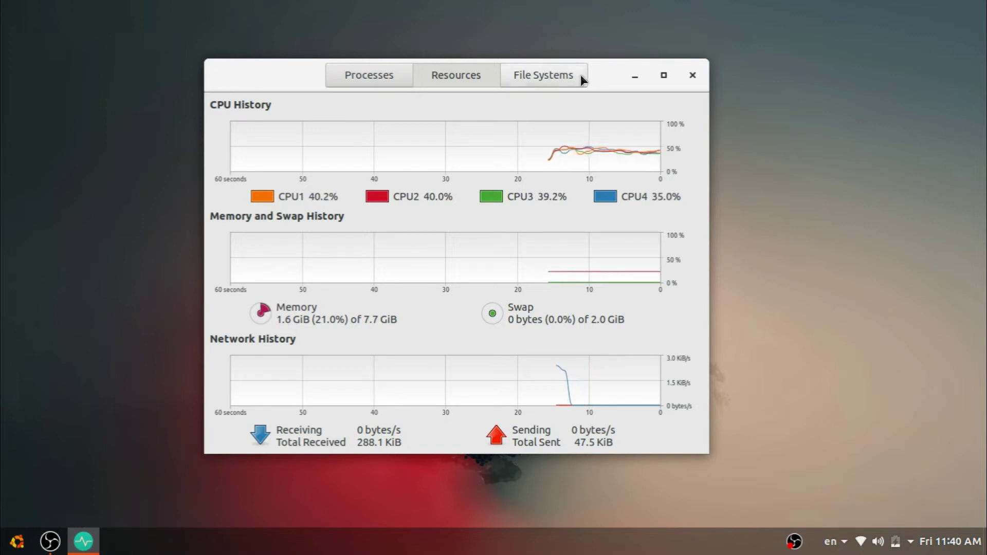
pyautogui.click(692, 77)
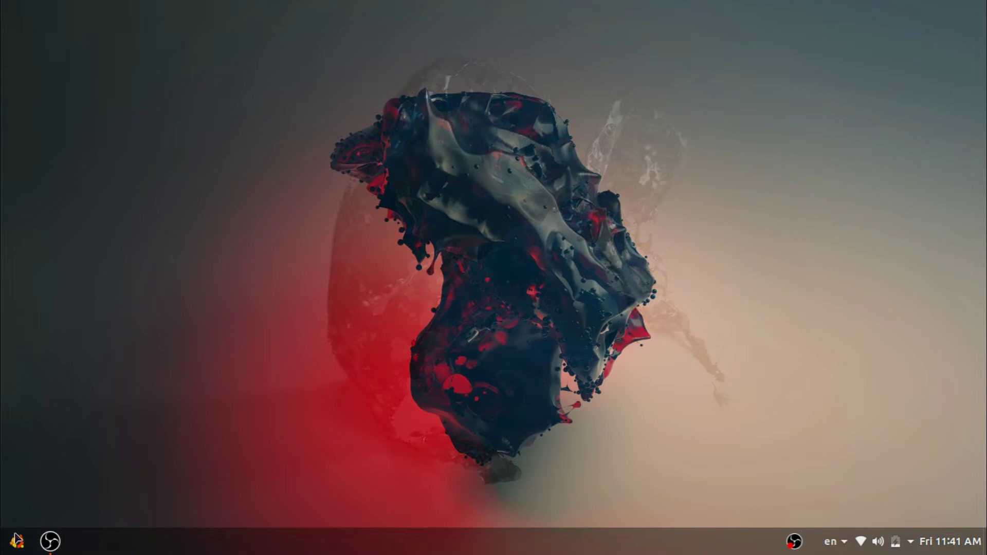
# Launch Tweaks from the Arc Menu, then briefly launch and close system Settings
pyautogui.click(12, 550)
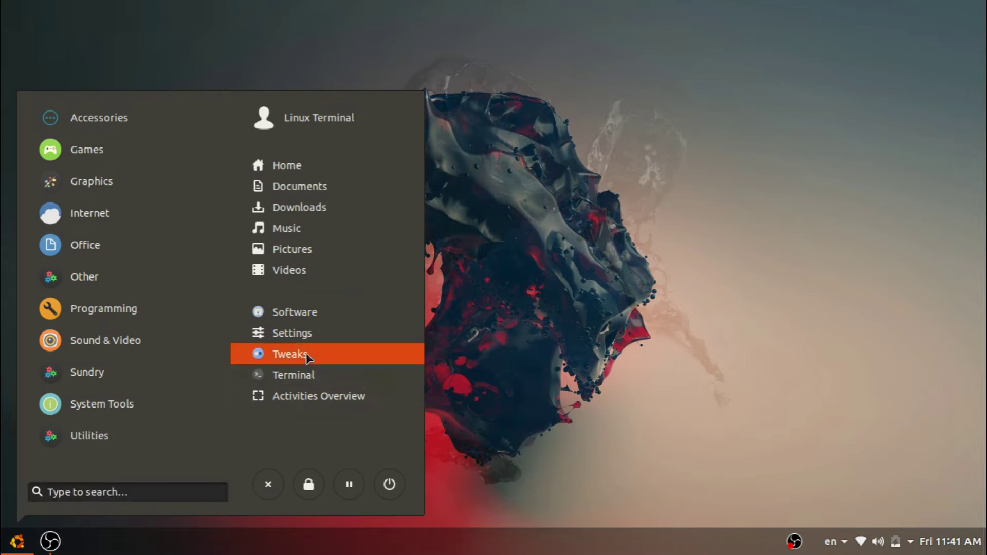
pyautogui.click(291, 355)
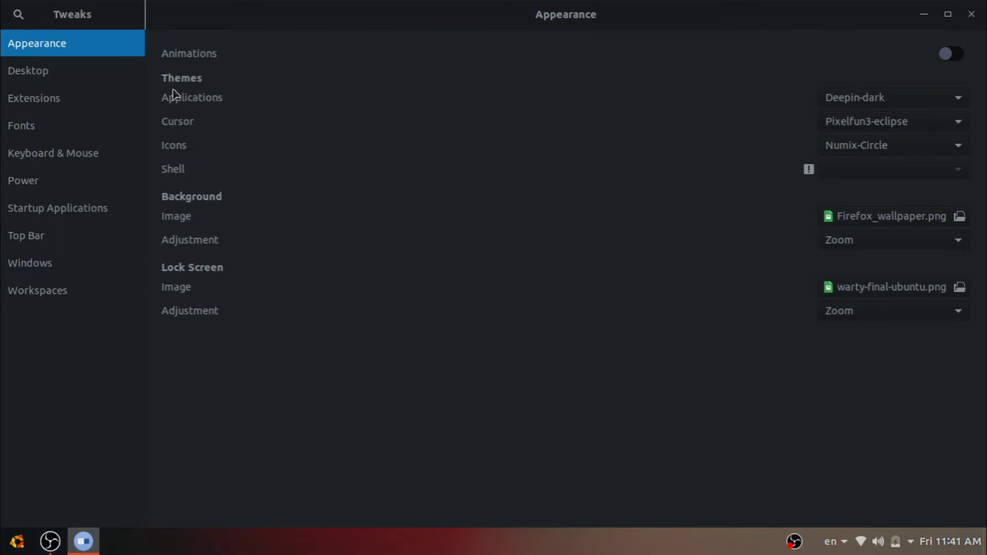
pyautogui.click(13, 540)
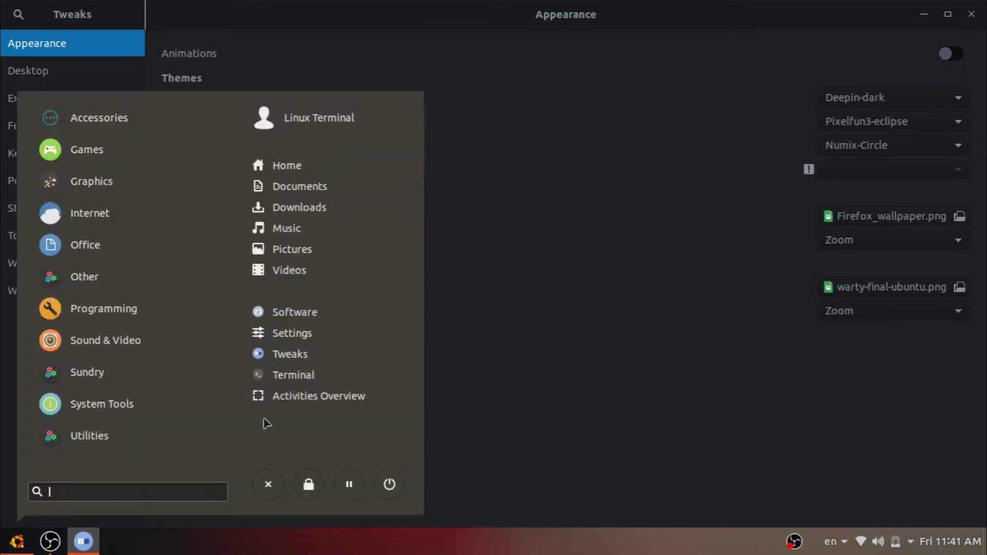
pyautogui.click(318, 337)
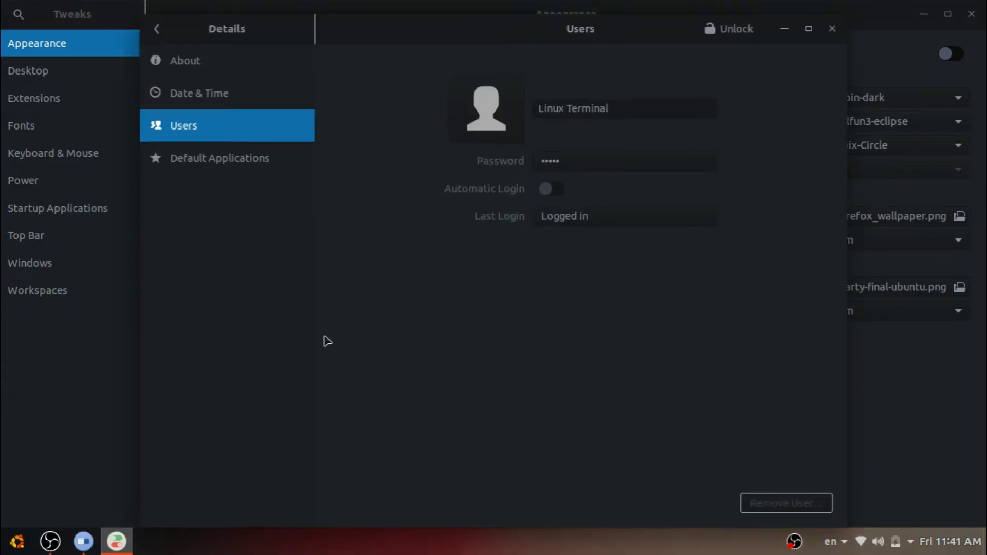
pyautogui.click(832, 29)
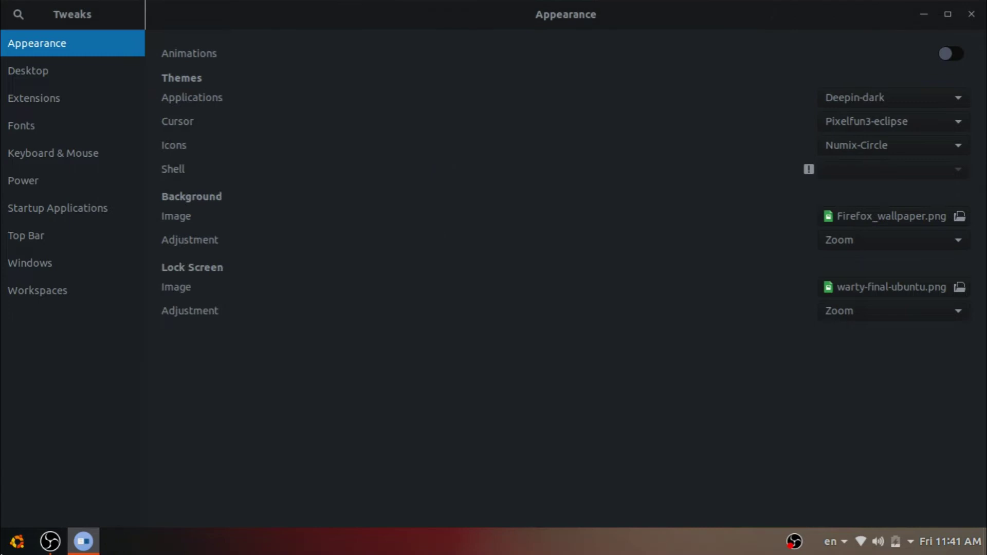
# Return to Tweaks and show its Extensions list
pyautogui.press('super')
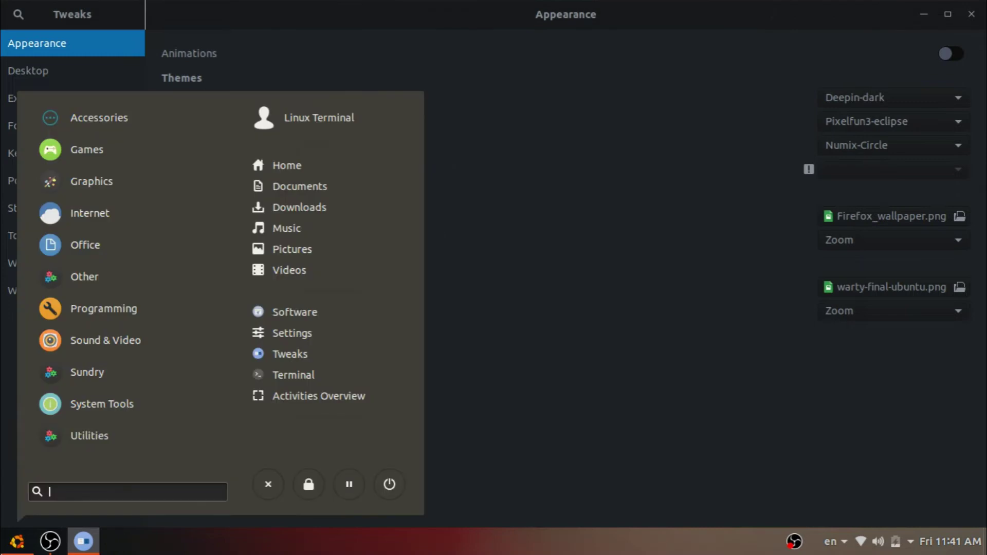
pyautogui.click(317, 359)
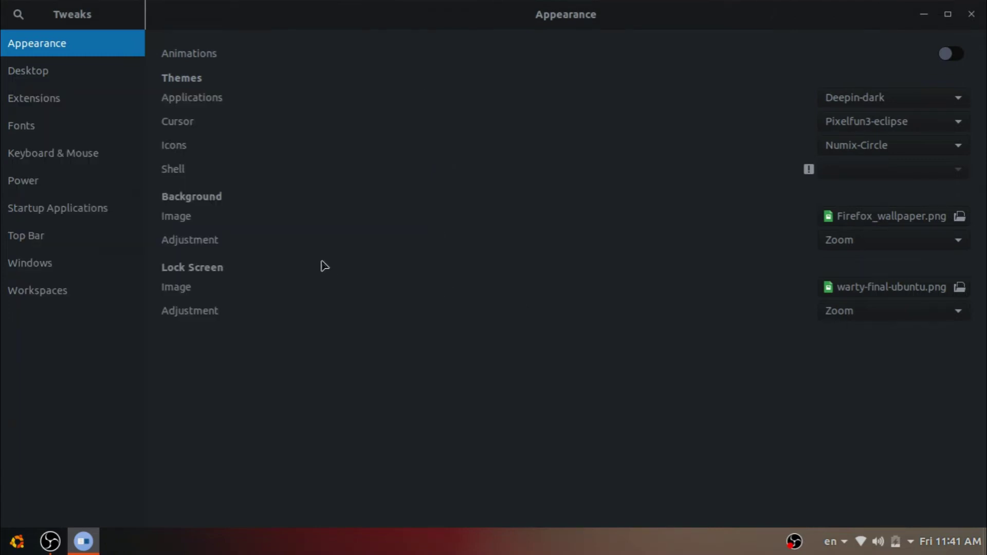
pyautogui.click(36, 105)
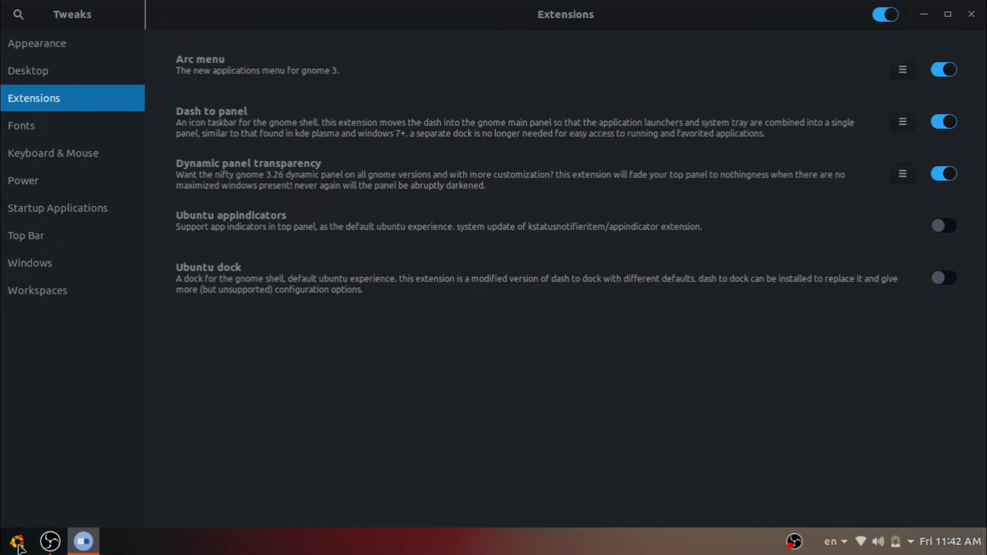
pyautogui.click(17, 542)
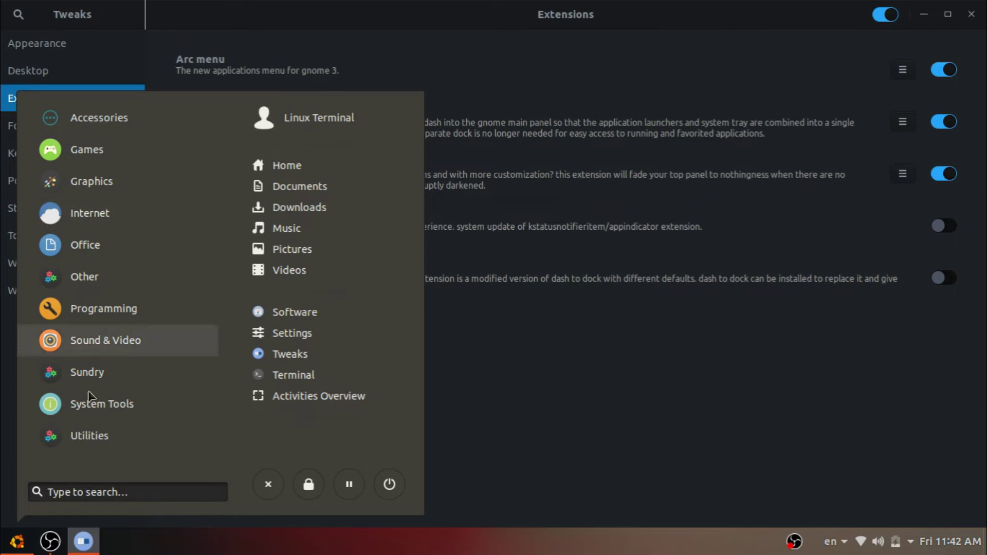
pyautogui.click(61, 493)
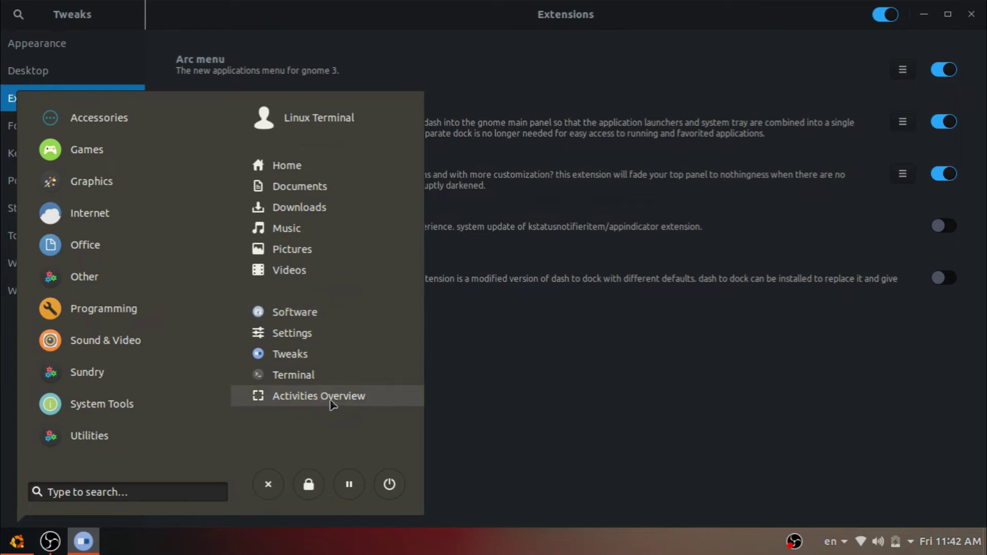
pyautogui.click(560, 381)
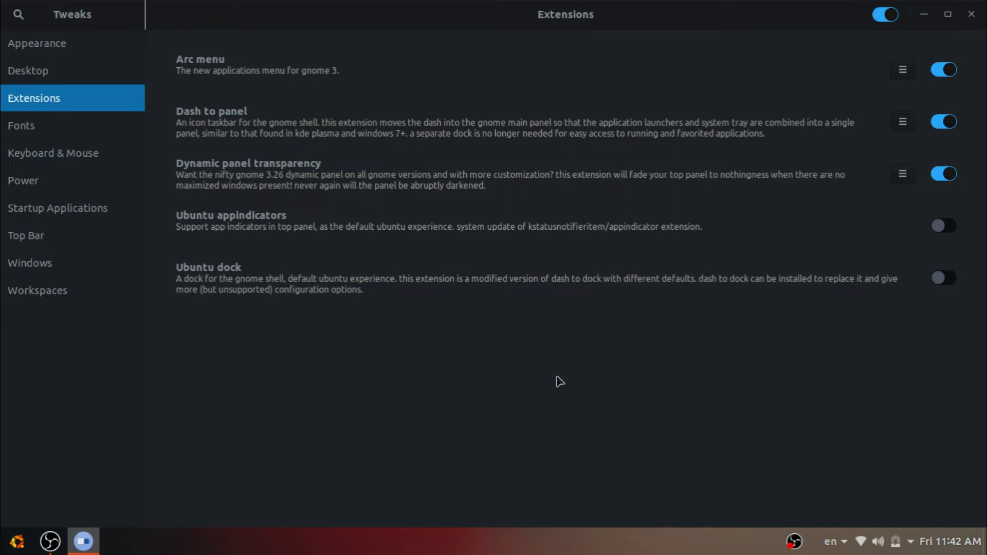
pyautogui.press('super')
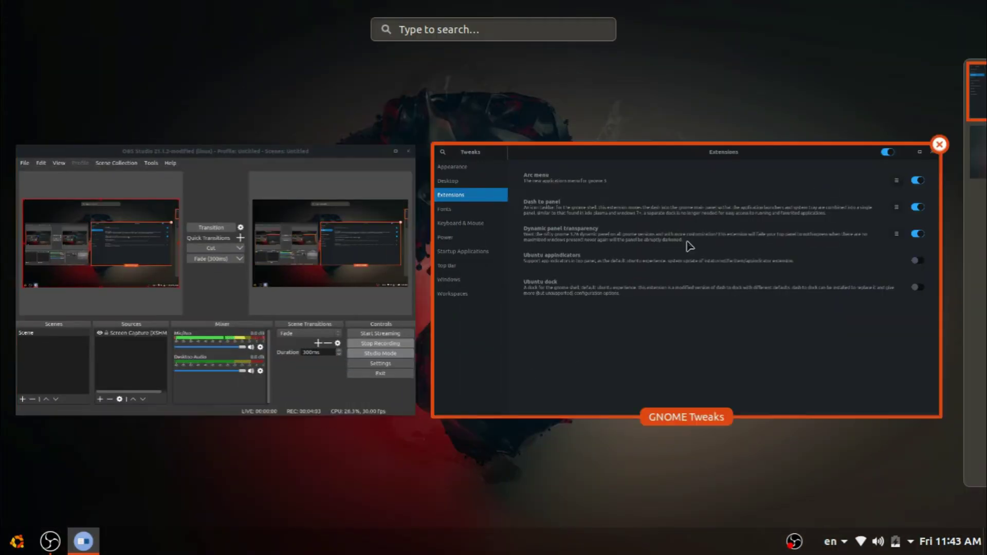
# Pick the GNOME Tweaks thumbnail in the Activities overview to bring it back
pyautogui.click(570, 291)
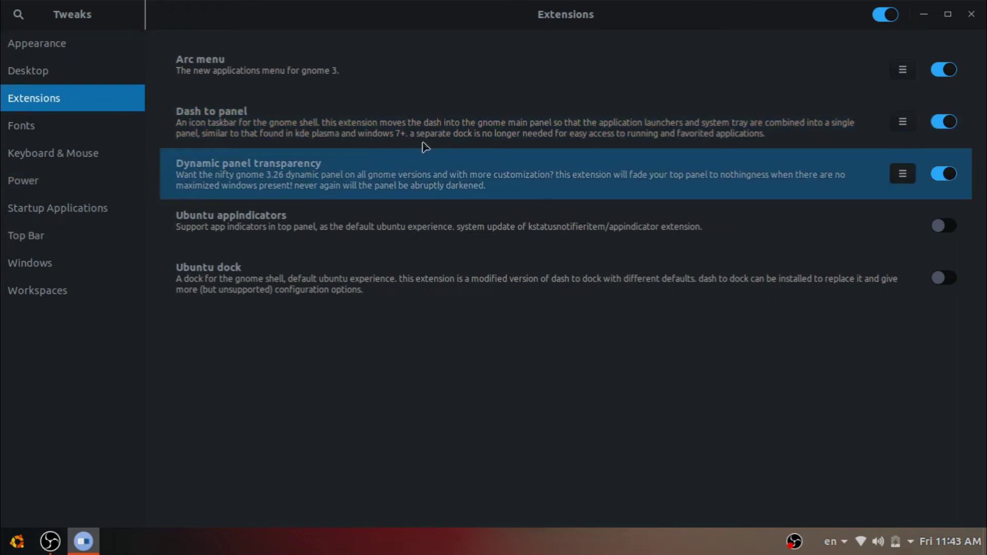
pyautogui.click(920, 17)
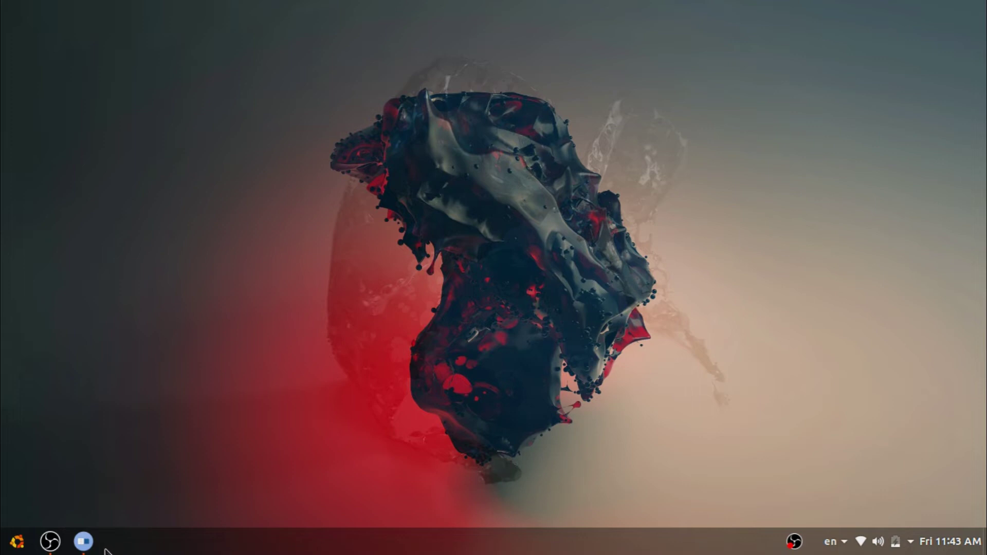
pyautogui.click(83, 541)
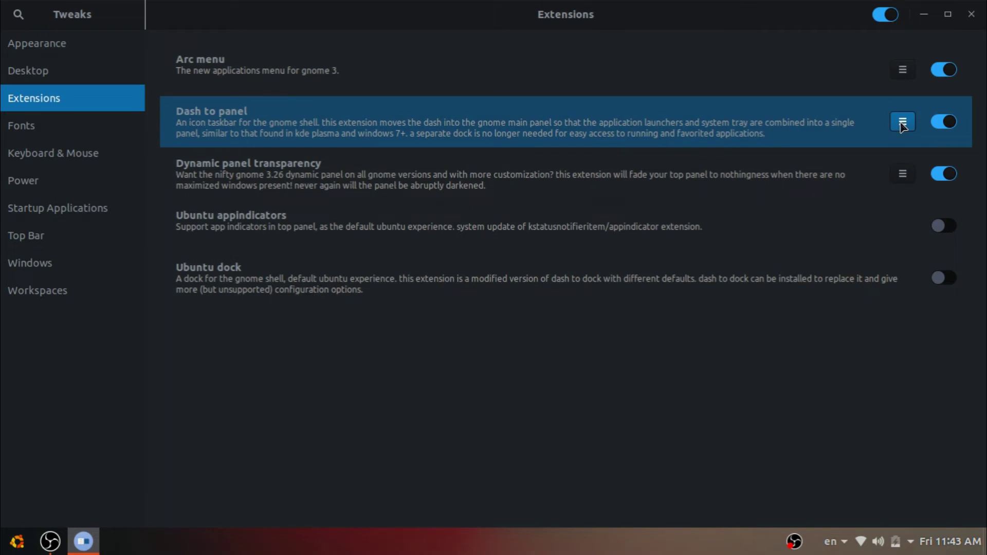
pyautogui.click(901, 126)
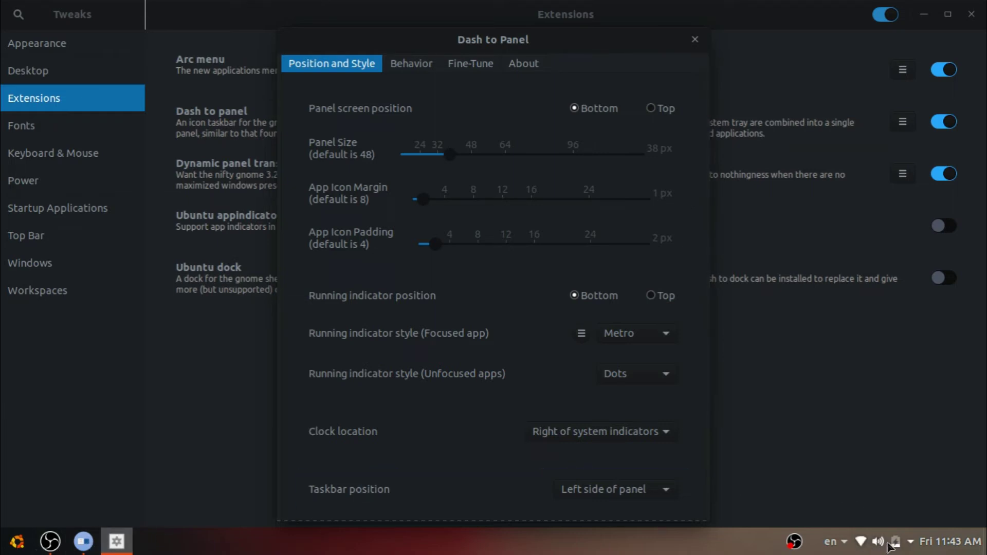
pyautogui.scroll(-2, 471, 380)
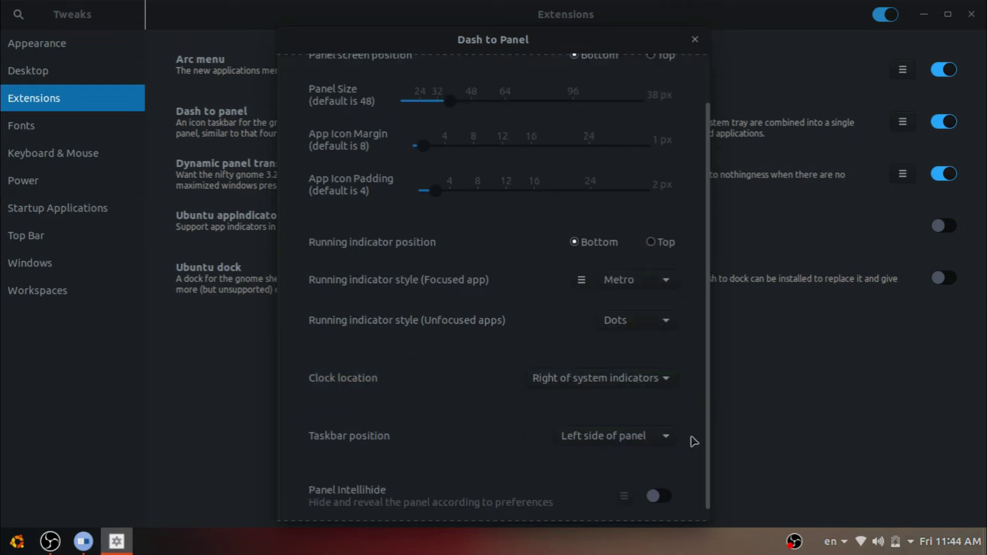
pyautogui.scroll(3, 695, 310)
pyautogui.click(400, 68)
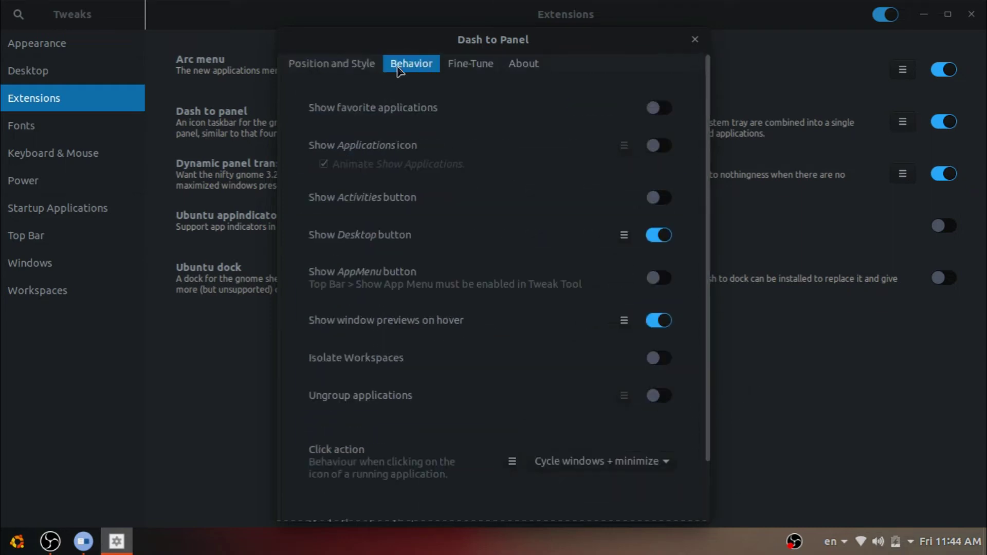
pyautogui.moveTo(710, 133); pyautogui.dragTo(705, 281)
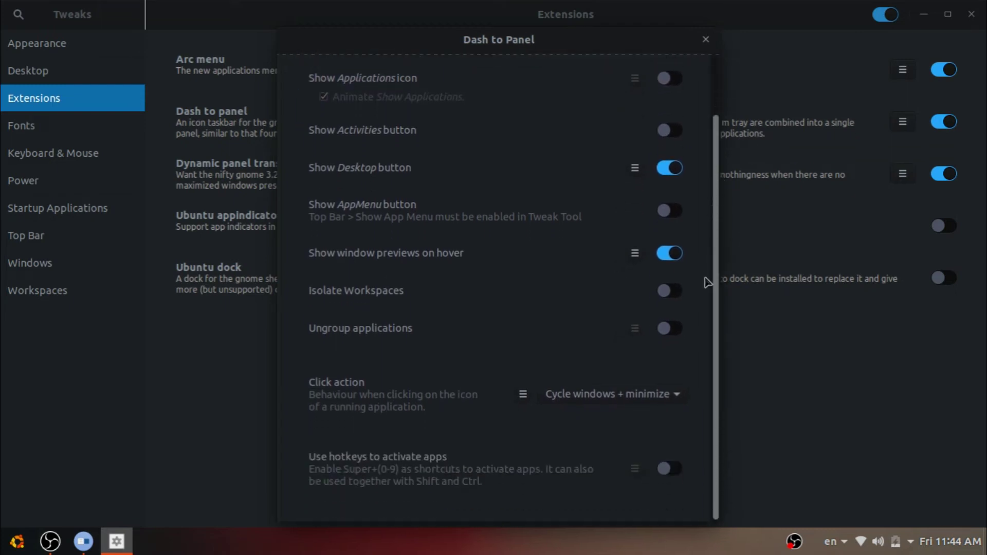
pyautogui.scroll(3, 704, 288)
pyautogui.click(467, 65)
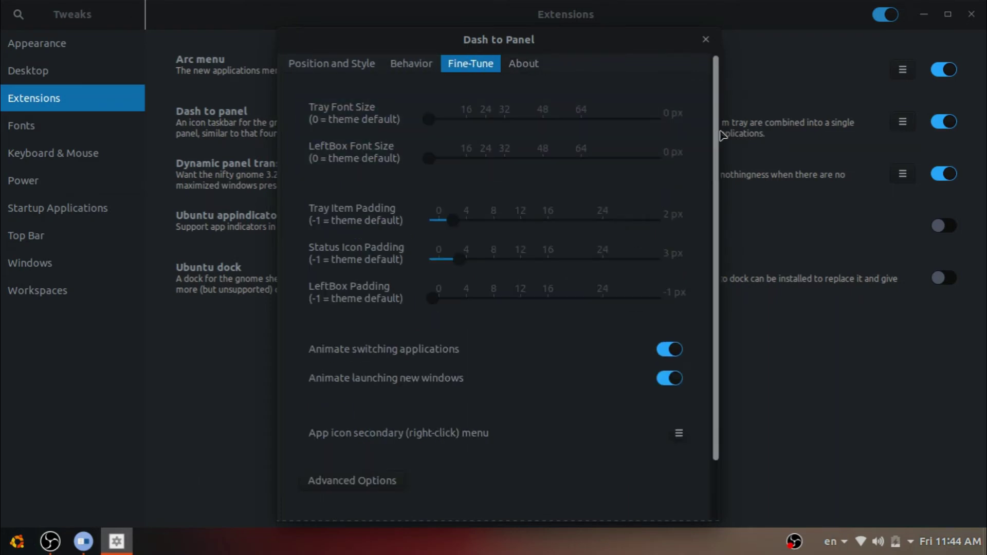
pyautogui.moveTo(720, 132); pyautogui.dragTo(655, 85)
pyautogui.click(506, 64)
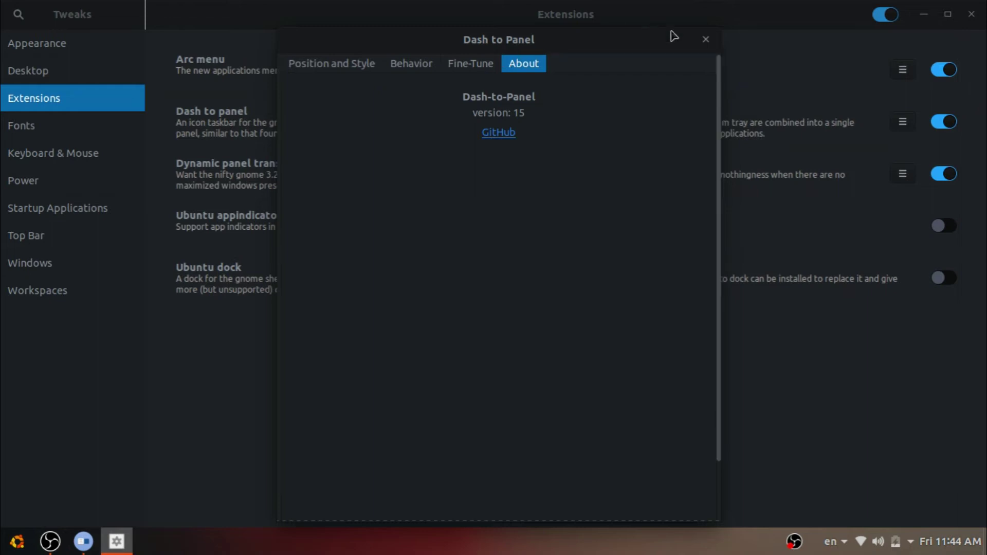
pyautogui.click(705, 39)
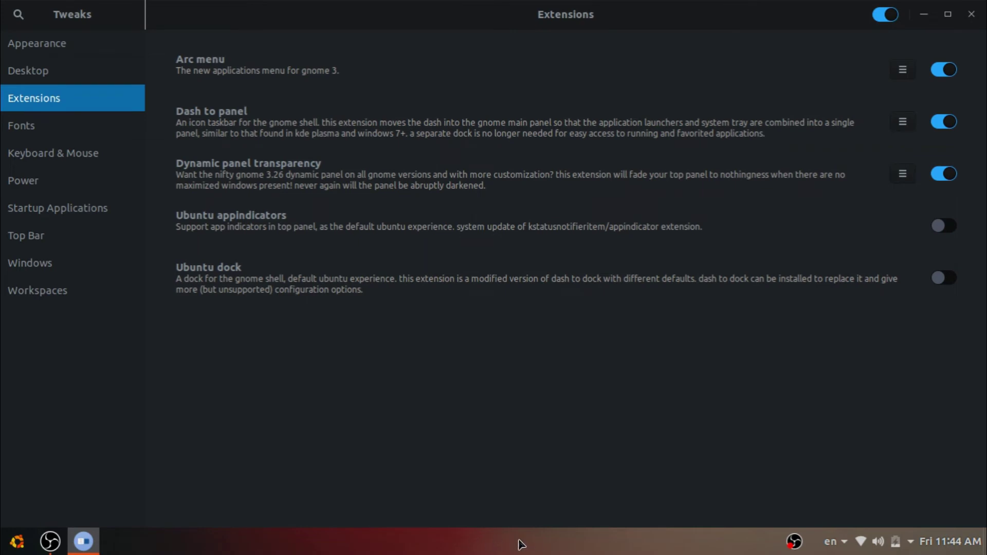
pyautogui.click(224, 189)
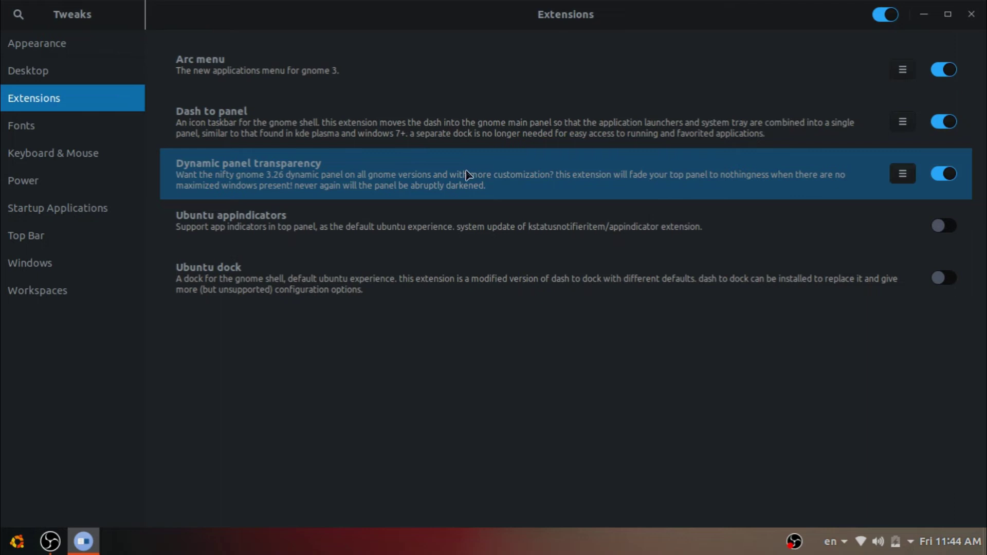
# Set Dynamic panel transparency's unmaximized background opacity to 0%
pyautogui.click(814, 147)
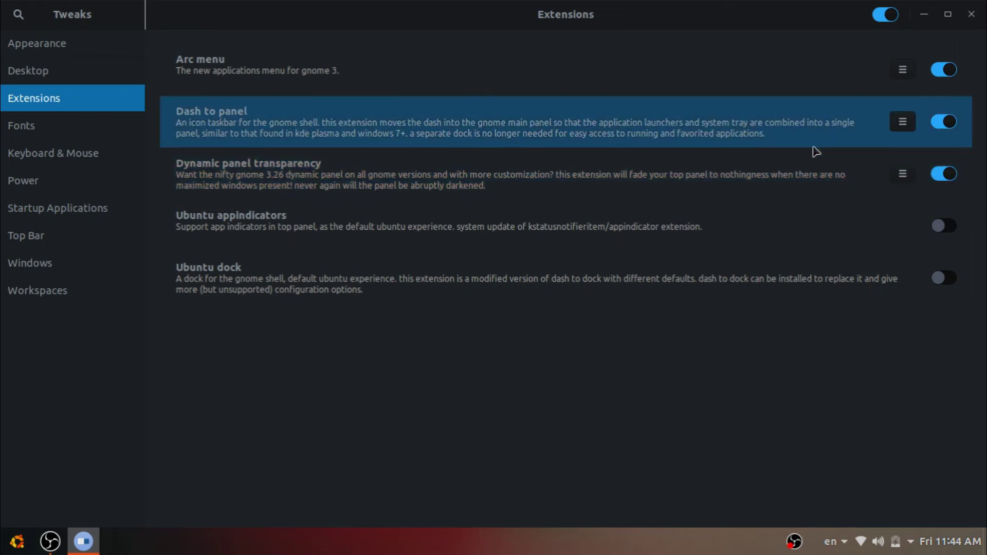
pyautogui.click(902, 174)
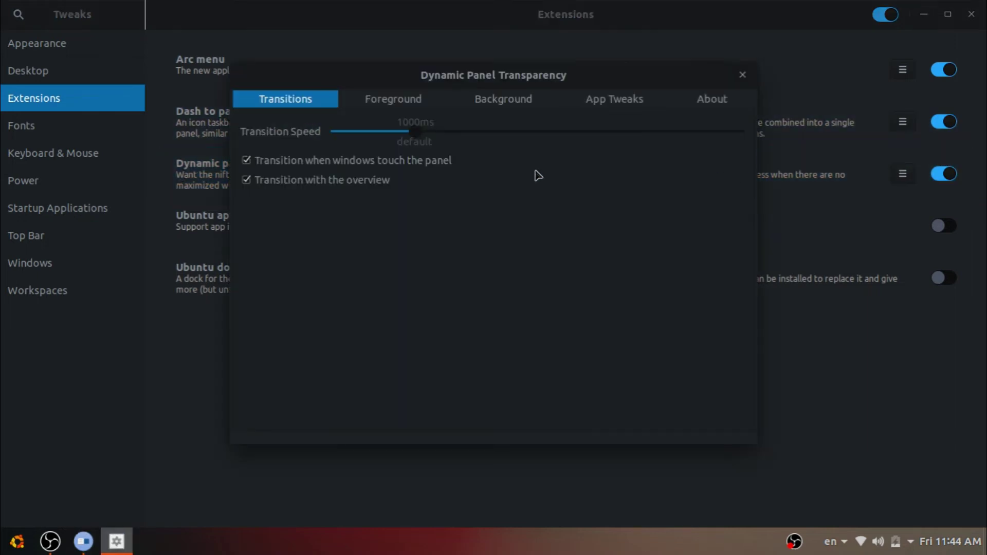
pyautogui.click(502, 102)
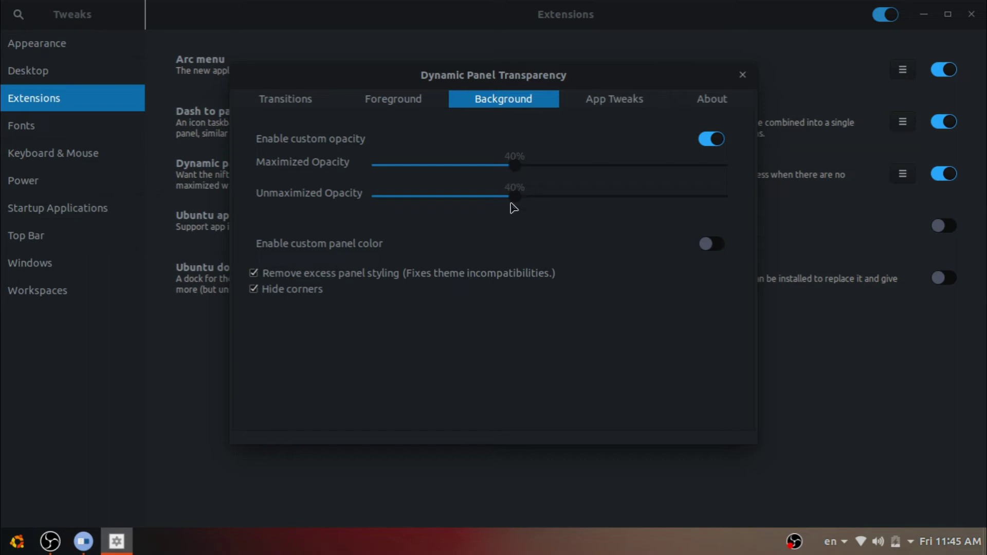
pyautogui.moveTo(512, 200); pyautogui.dragTo(363, 209)
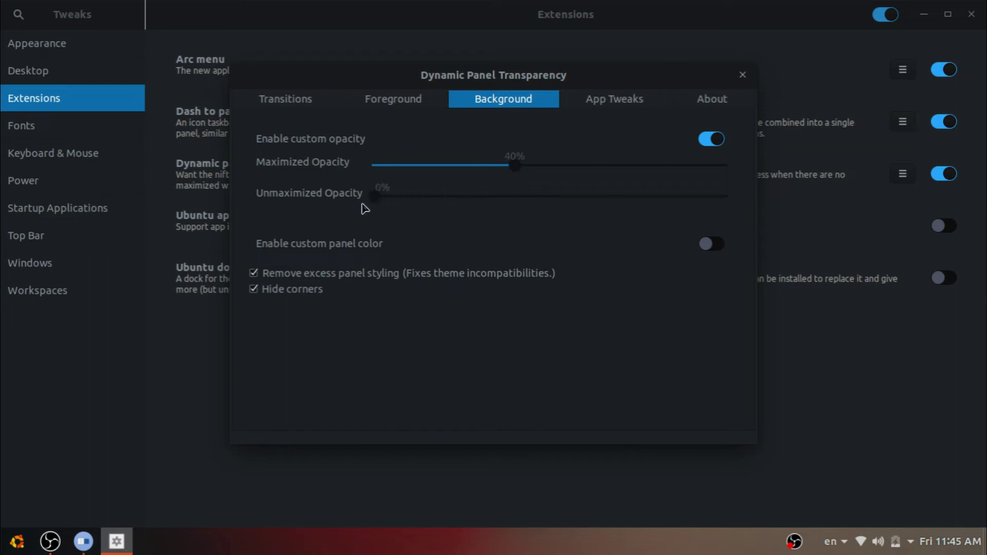
pyautogui.click(971, 14)
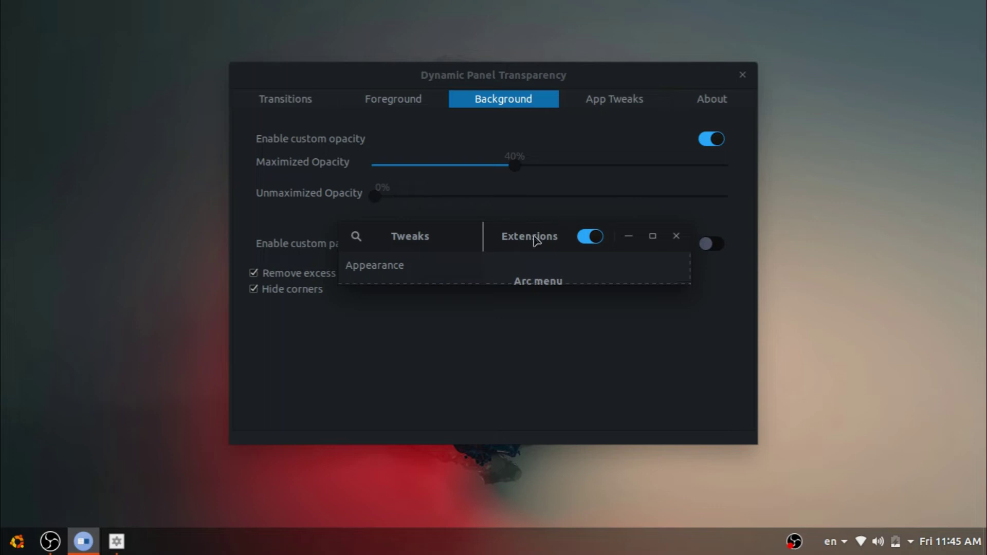
# Test the panel transparency by maximizing and restoring Tweaks, close the settings dialog, and re-maximize Tweaks
pyautogui.moveTo(535, 237); pyautogui.dragTo(490, 354)
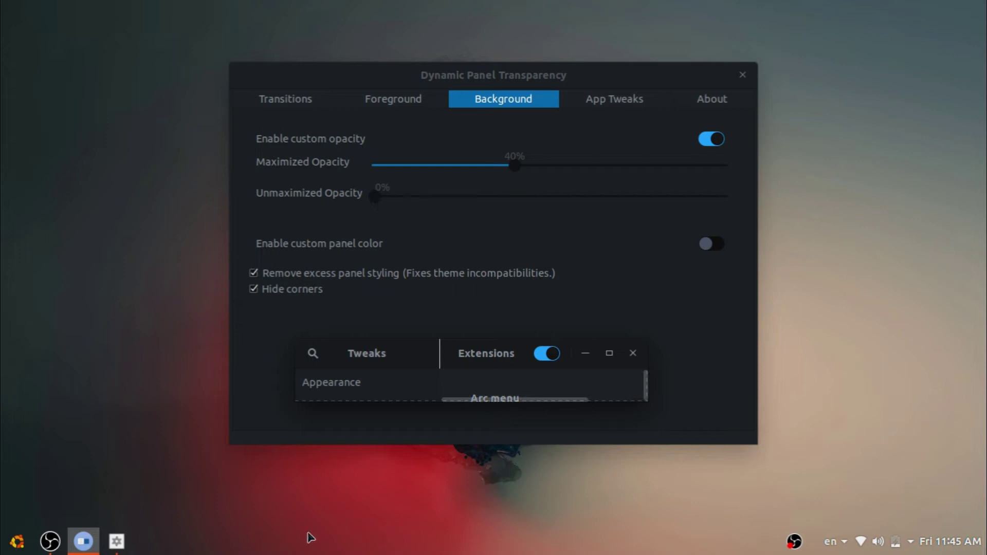
pyautogui.click(610, 354)
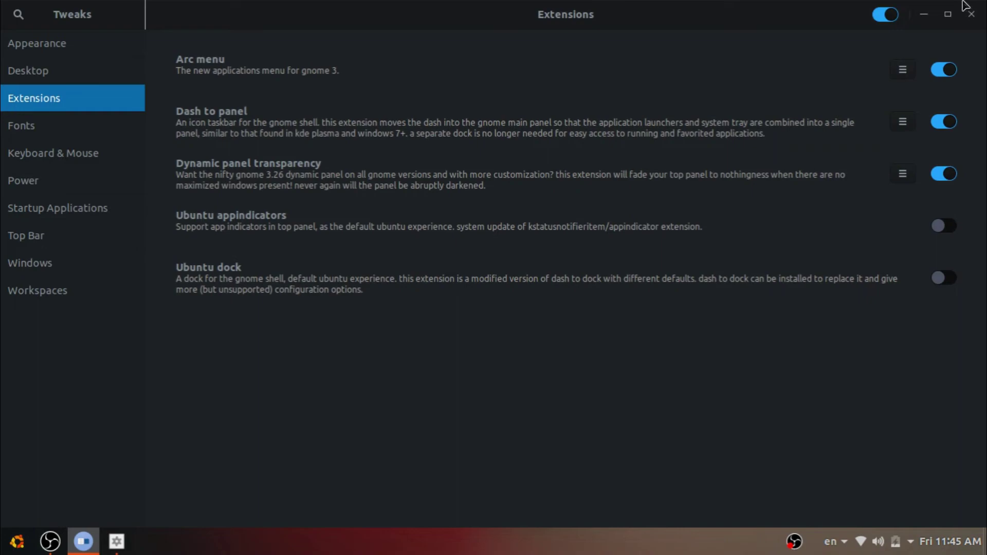
pyautogui.click(947, 14)
pyautogui.click(513, 194)
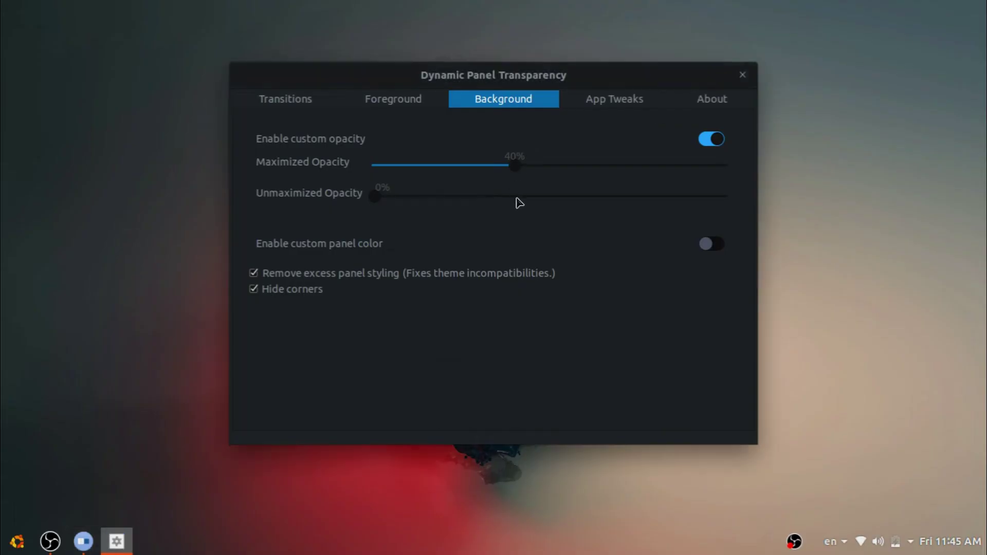
pyautogui.click(517, 198)
pyautogui.click(743, 75)
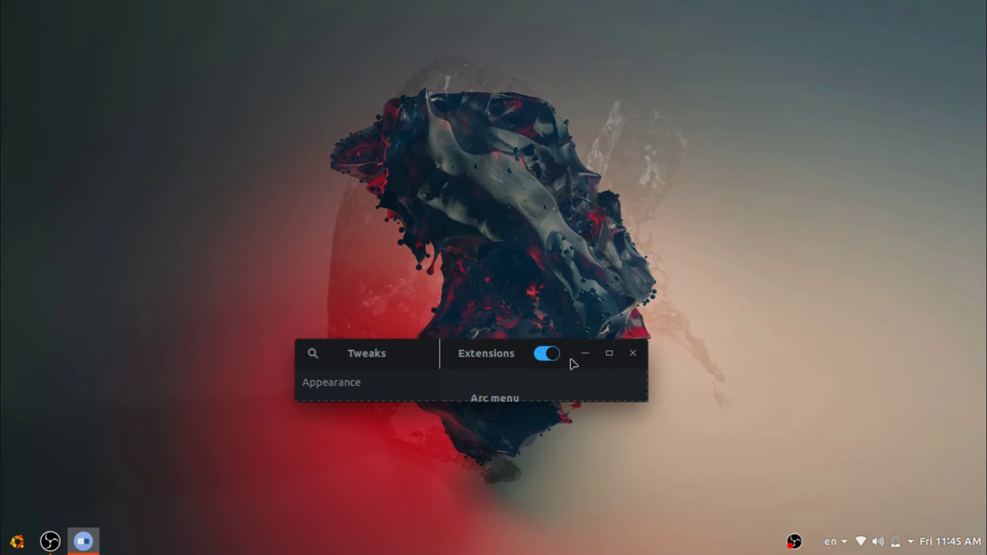
pyautogui.moveTo(570, 361); pyautogui.dragTo(549, 289)
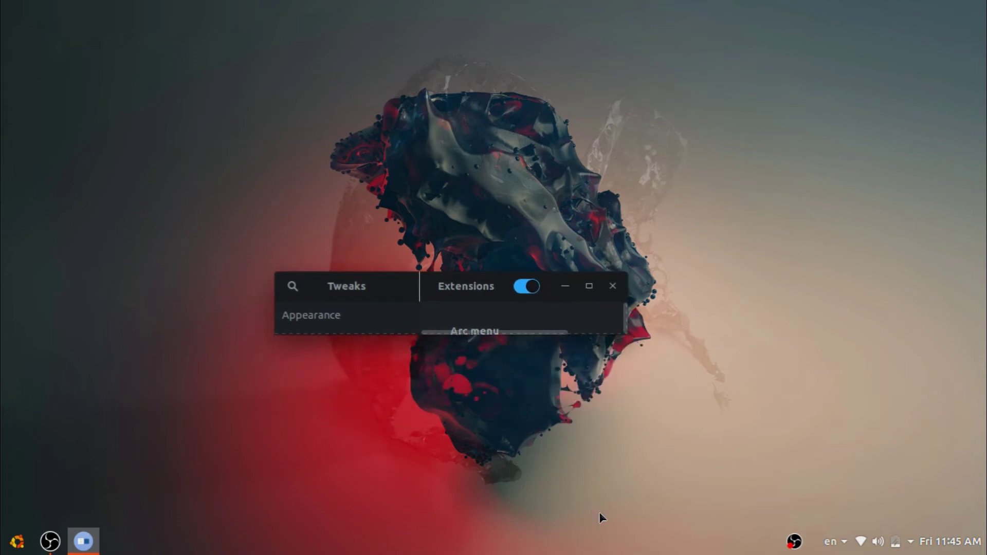
pyautogui.click(589, 286)
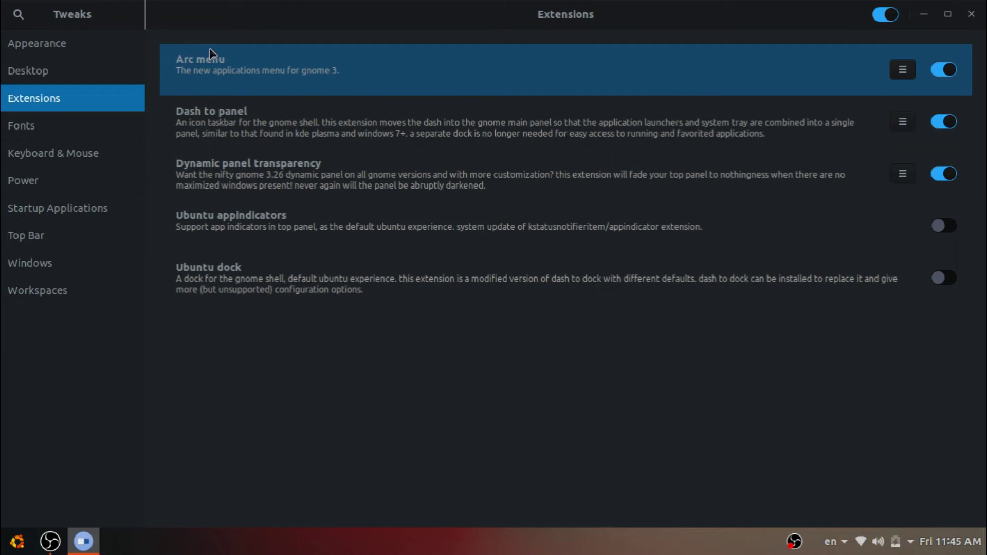
# Look over the Desktop icon options, then show the Appearance page with themes and background
pyautogui.click(92, 75)
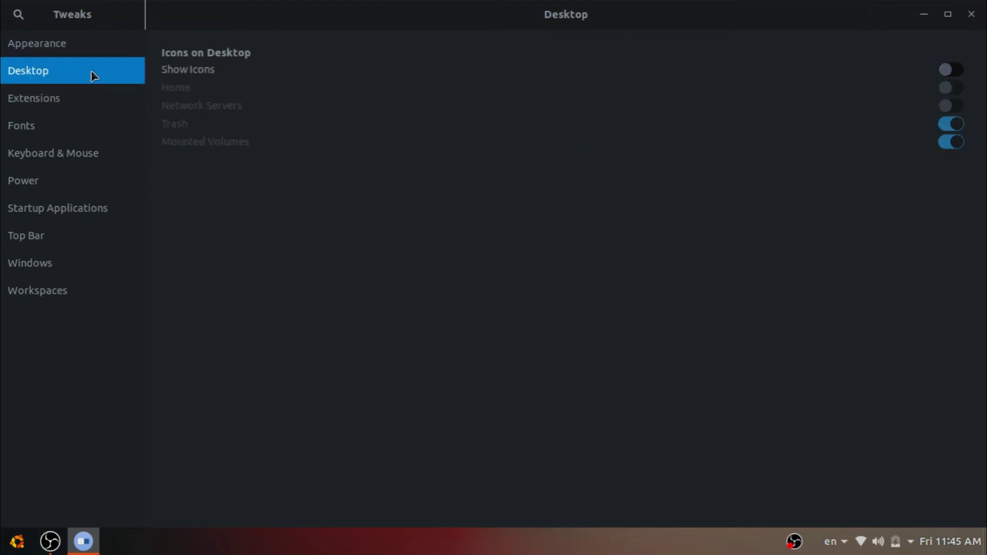
pyautogui.click(72, 49)
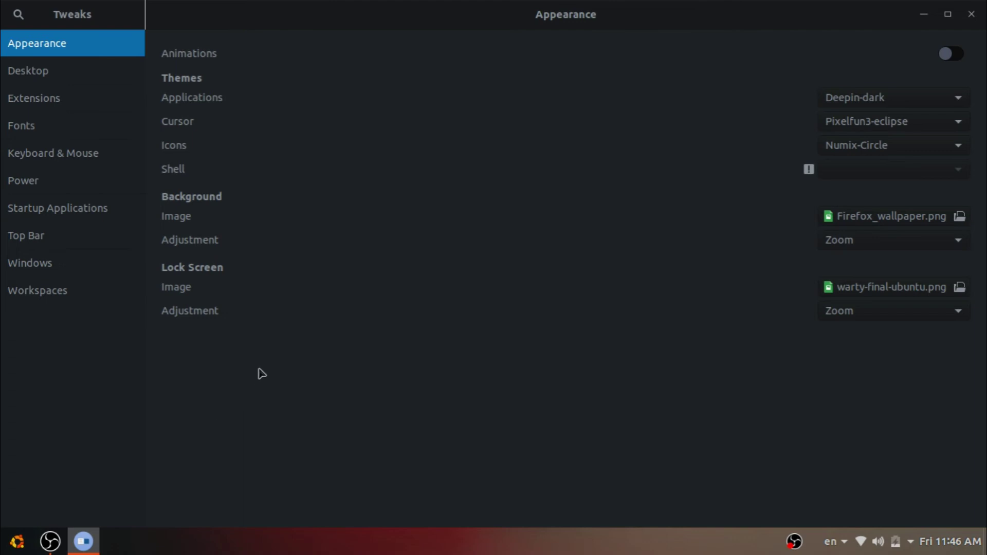
pyautogui.click(17, 541)
pyautogui.click(282, 335)
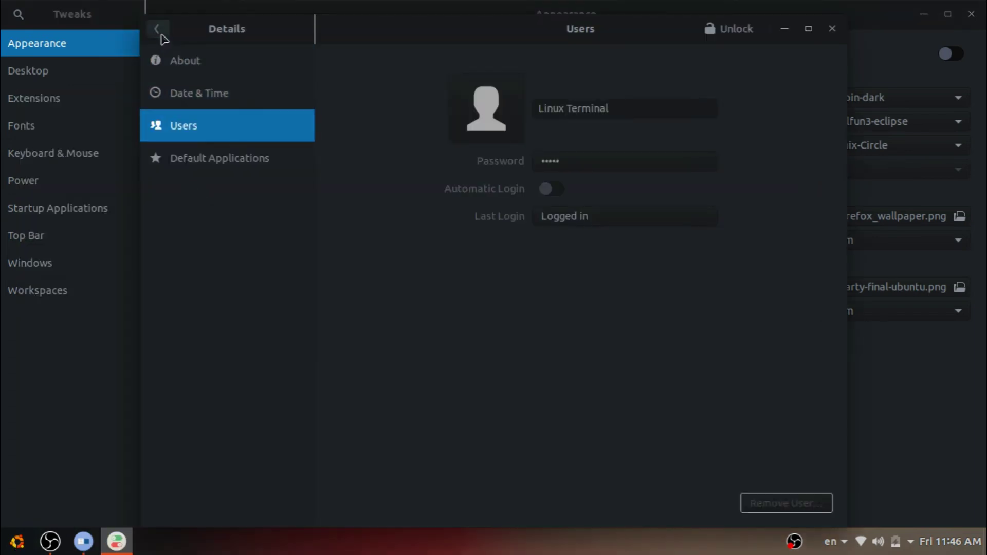
pyautogui.click(158, 32)
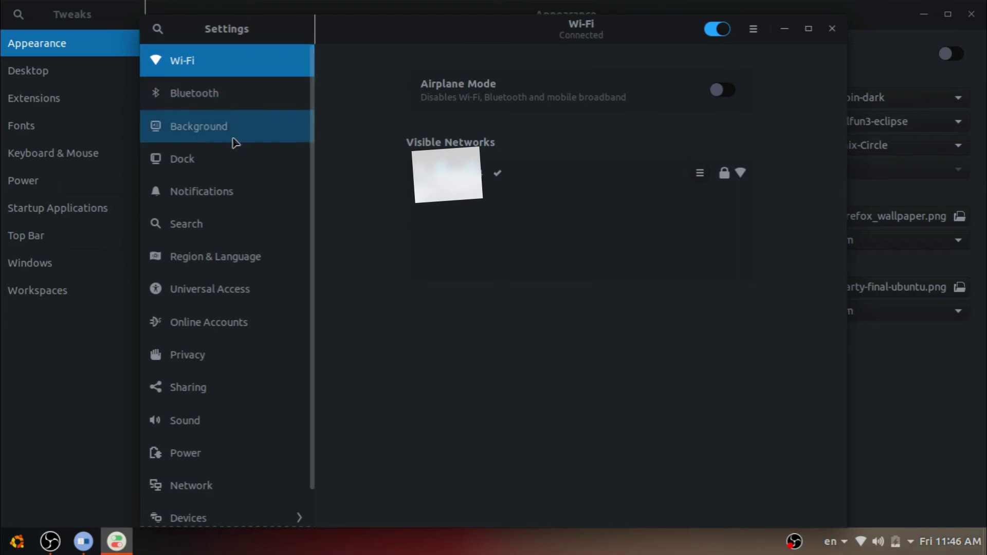
pyautogui.scroll(-1, 234, 141)
pyautogui.scroll(1, 252, 202)
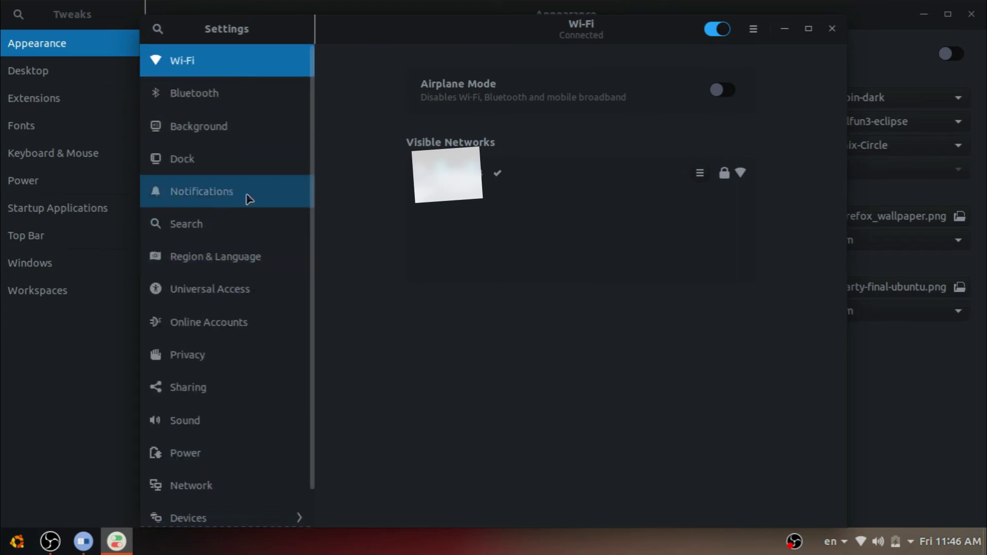
pyautogui.click(220, 132)
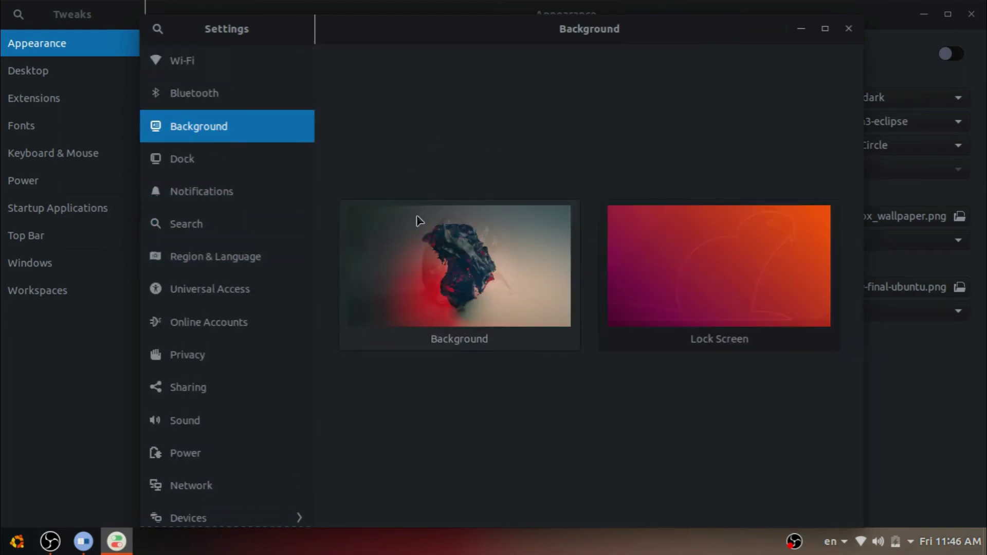
pyautogui.click(236, 158)
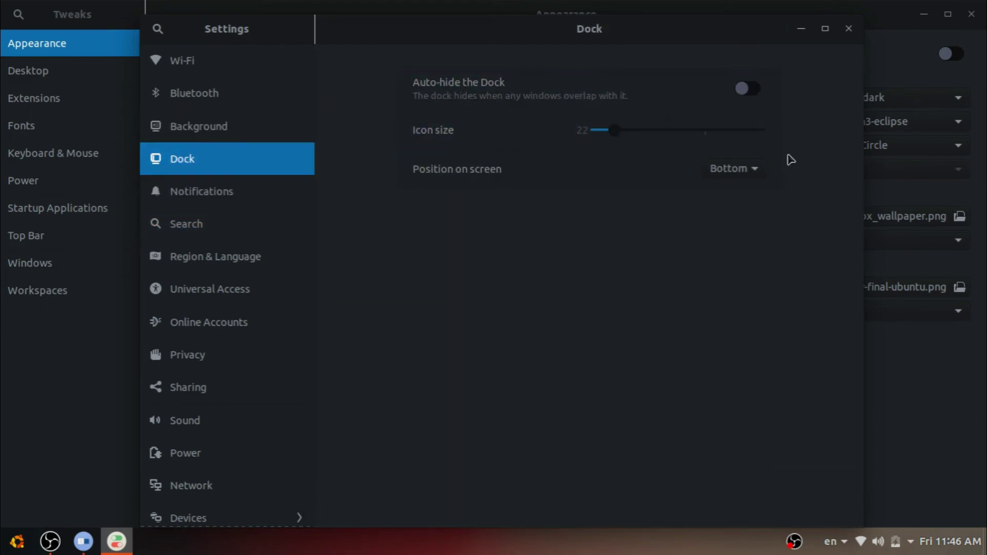
pyautogui.click(849, 30)
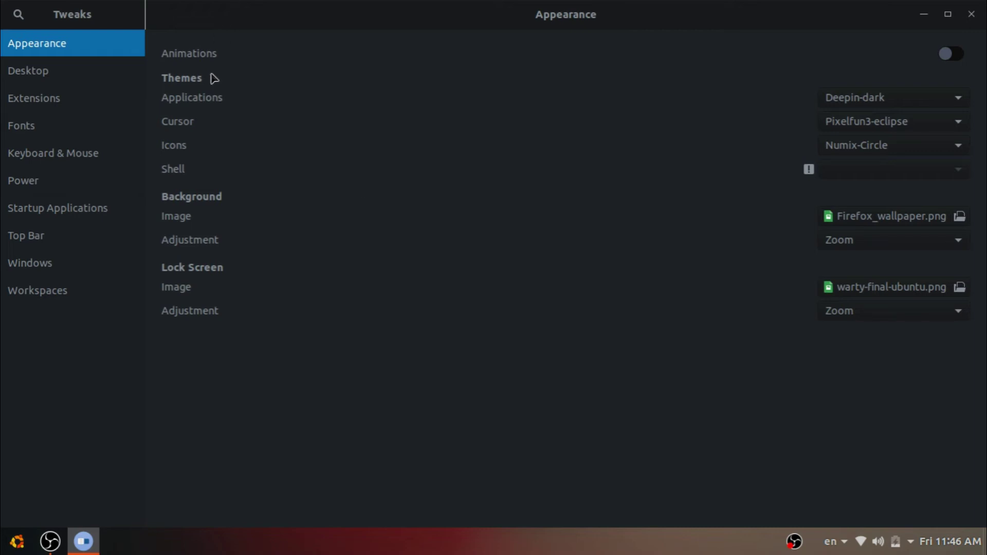
# Try the Adwaita-dark, Adwaita and Ambiance application themes
pyautogui.click(908, 98)
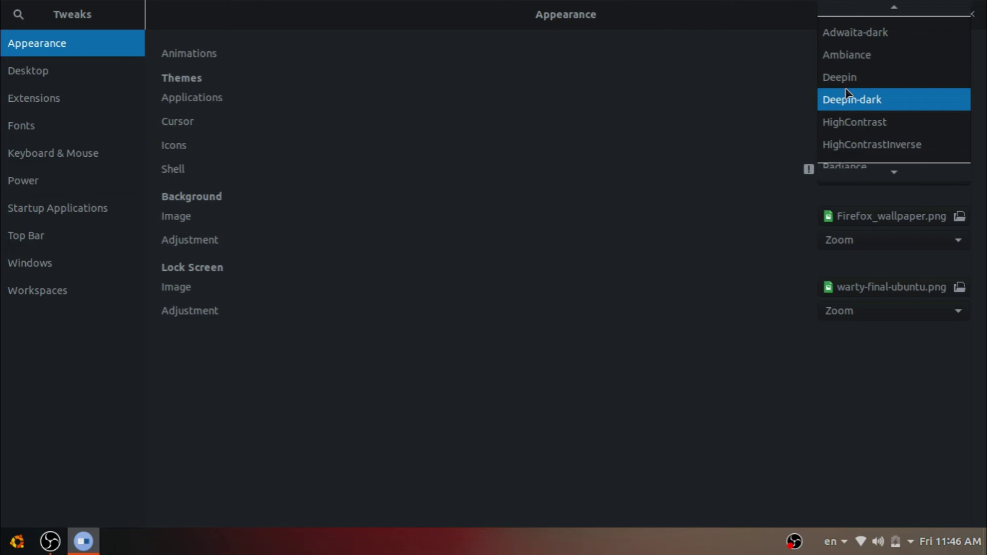
pyautogui.scroll(1, 845, 88)
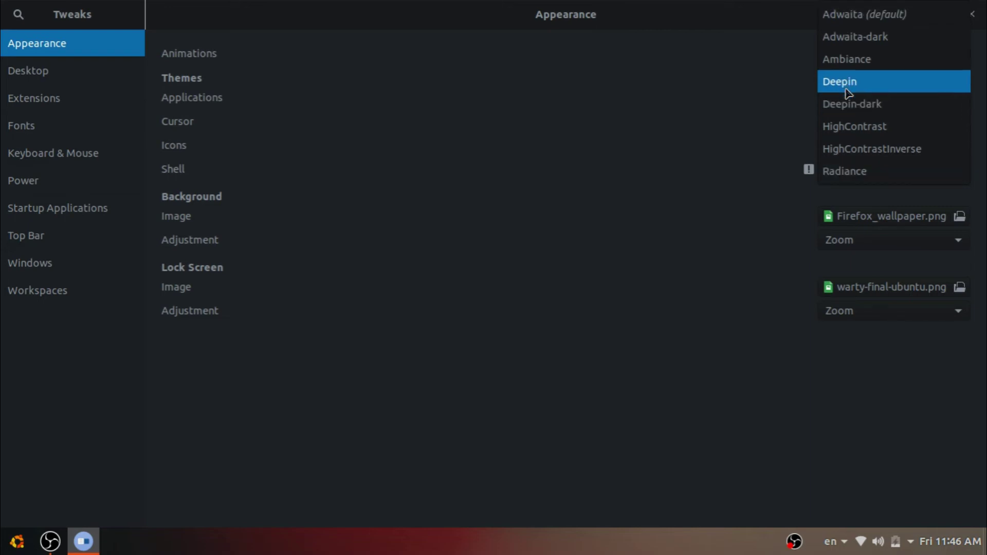
pyautogui.click(889, 41)
pyautogui.click(839, 110)
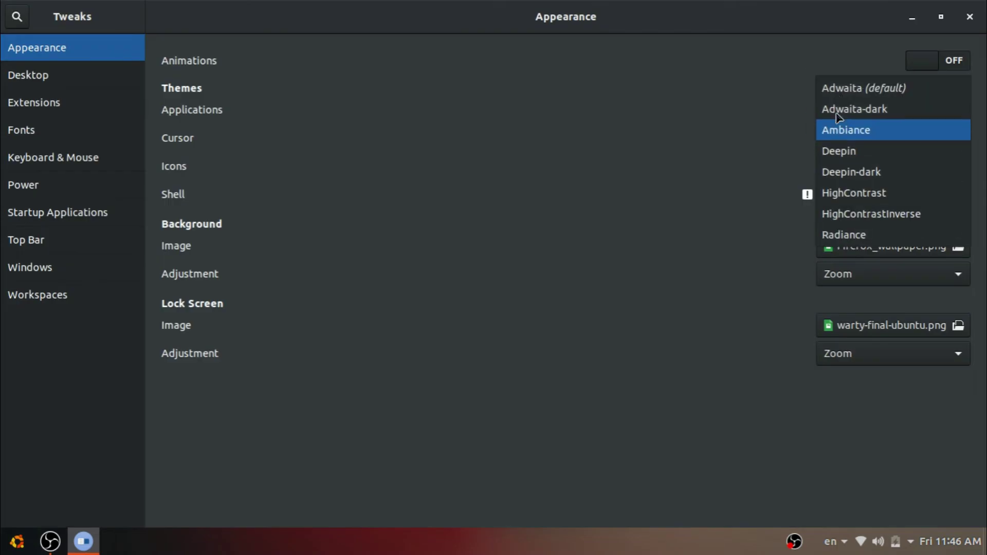
pyautogui.click(841, 88)
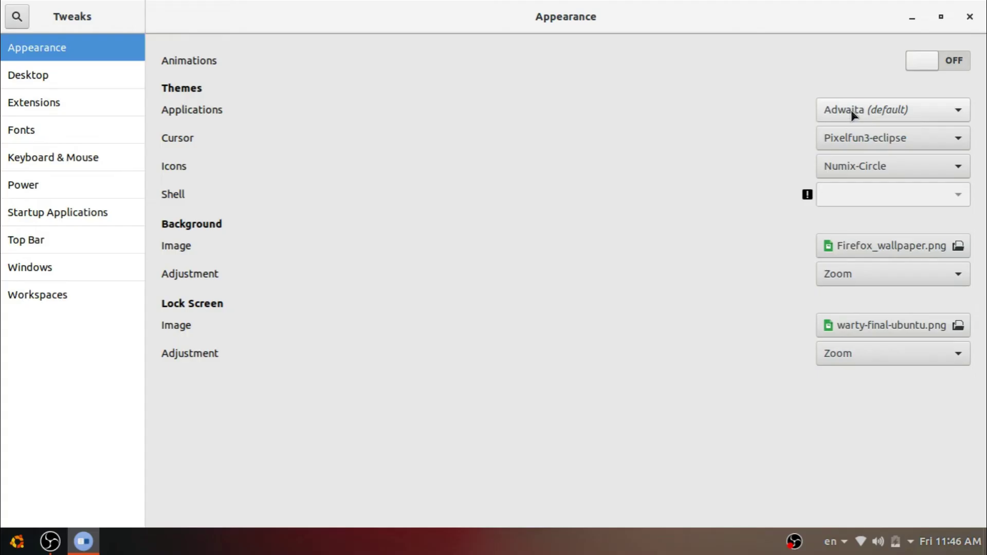
pyautogui.click(850, 110)
pyautogui.press('Escape')
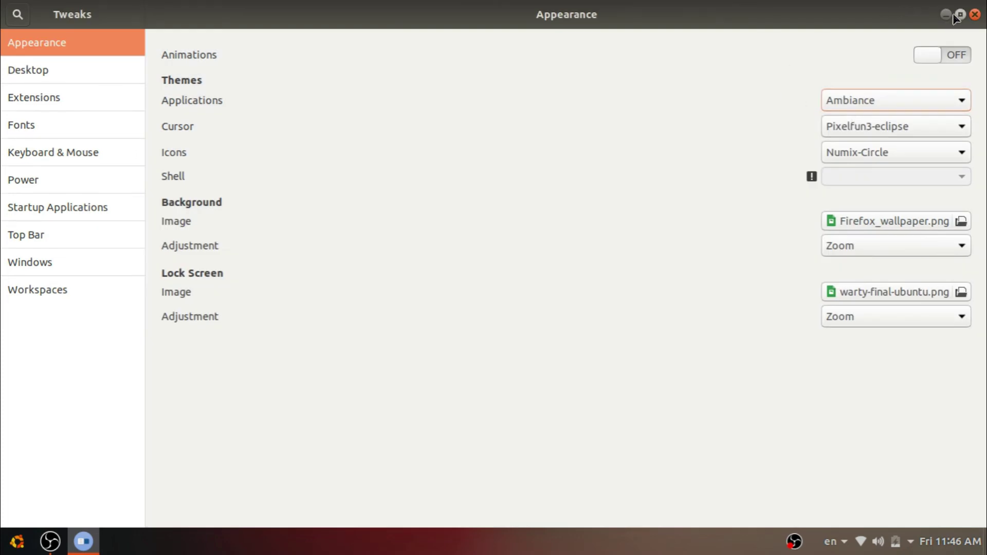
# Switch the application theme back to Deepin-dark and bring up the cursor theme list
pyautogui.click(885, 100)
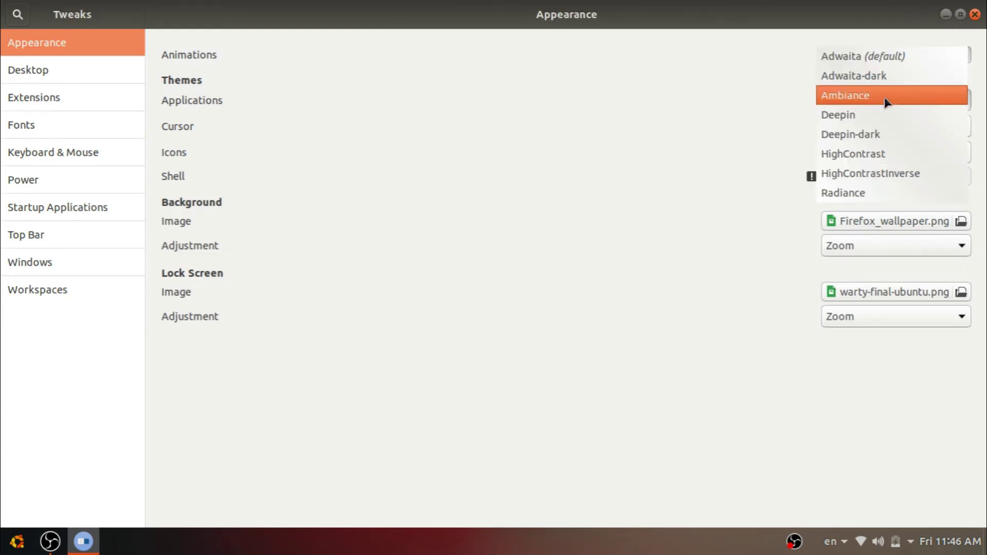
pyautogui.click(858, 135)
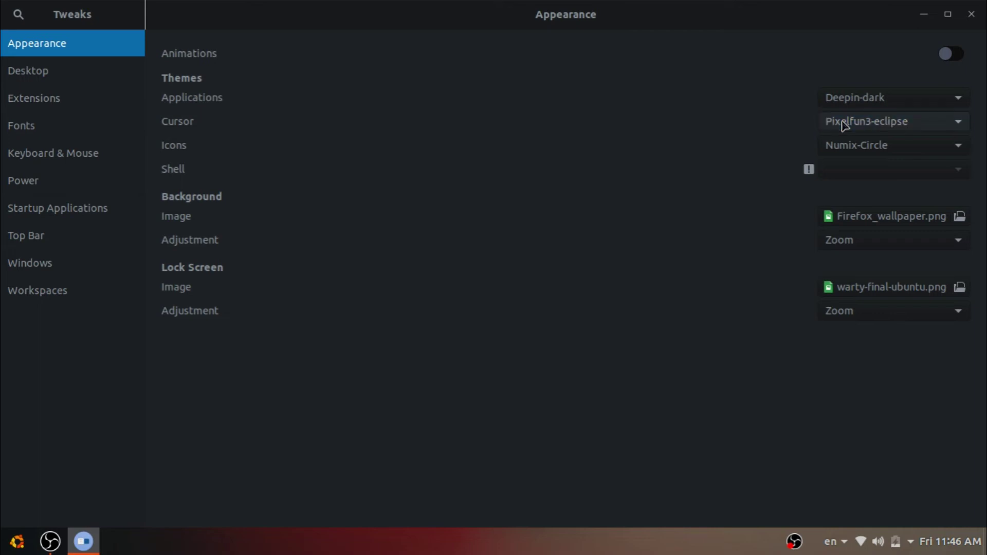
pyautogui.click(845, 126)
# Try the Pixelfun3, Redglass, Whiteglass and Deepin cursor themes
pyautogui.click(849, 102)
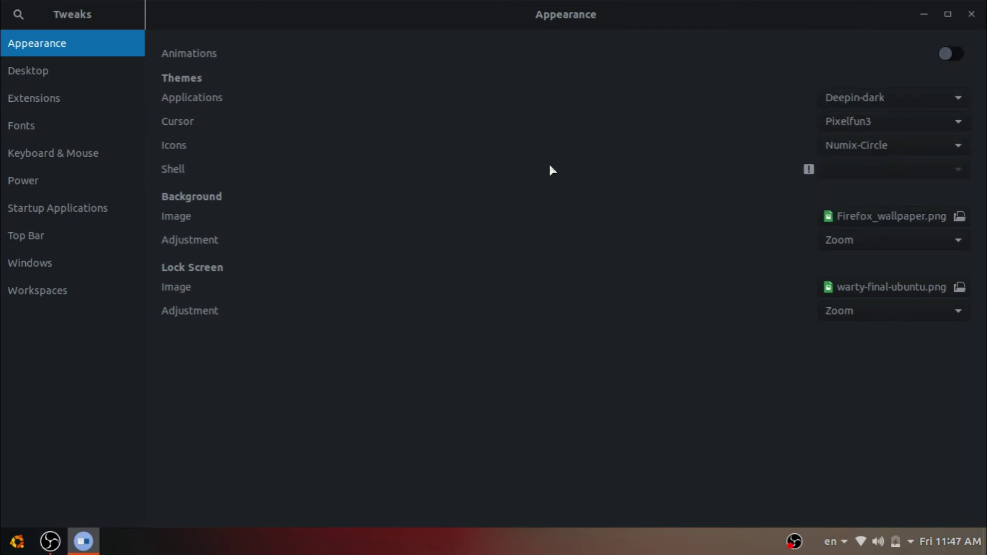
pyautogui.click(843, 121)
pyautogui.click(840, 173)
pyautogui.click(854, 124)
pyautogui.click(854, 145)
pyautogui.click(852, 126)
pyautogui.scroll(5, 850, 118)
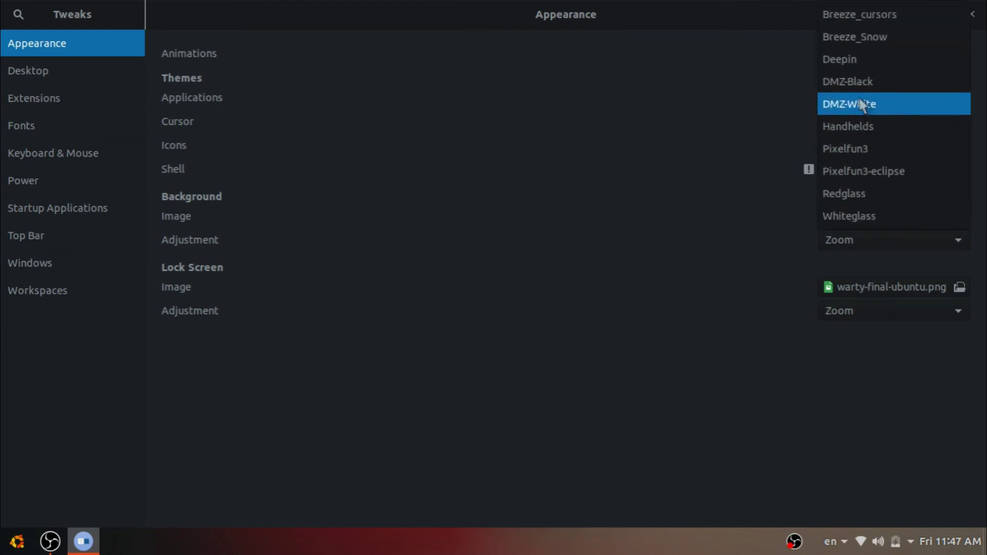
pyautogui.click(858, 60)
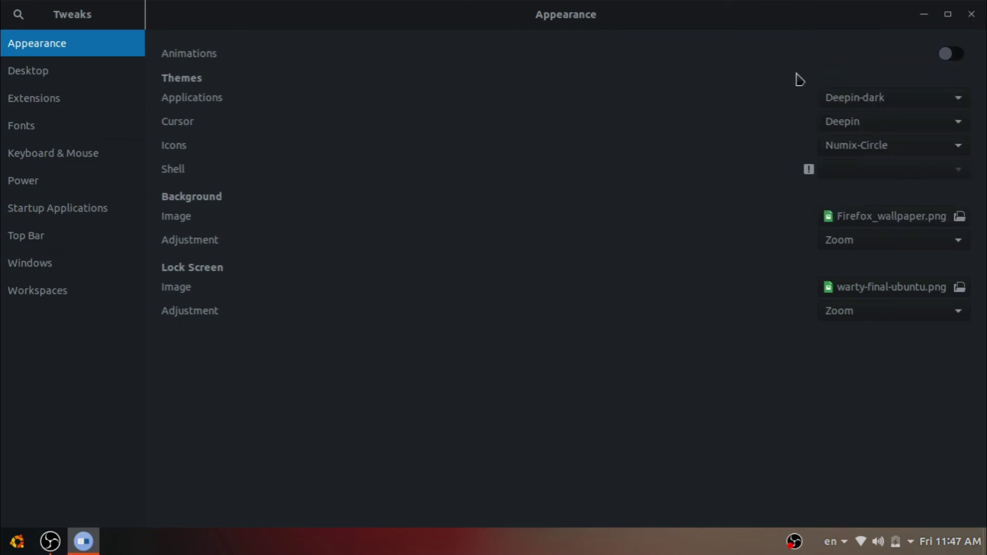
# Try Breeze_Snow and Breeze_cursors, then settle on the Pixelfun3-eclipse cursor theme
pyautogui.click(848, 129)
pyautogui.click(855, 100)
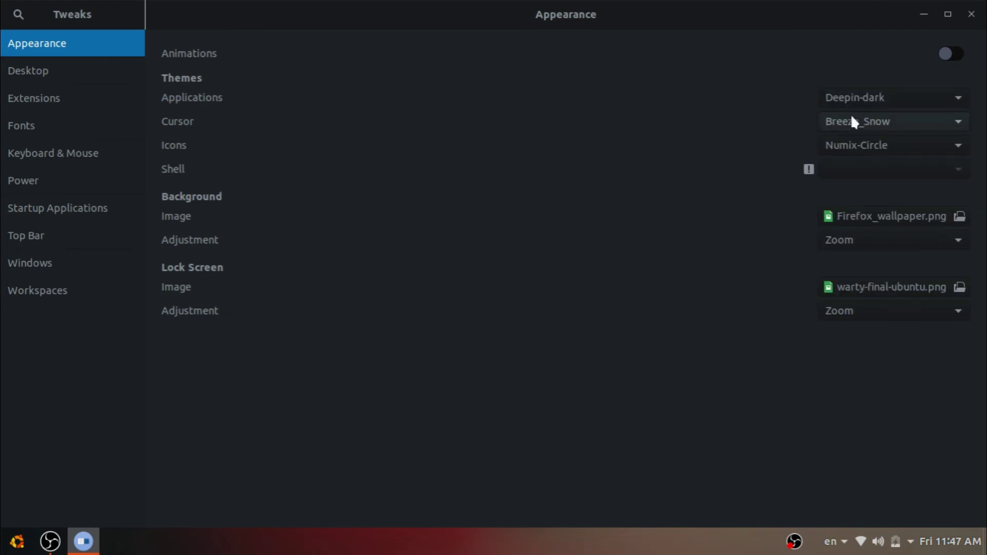
pyautogui.click(852, 119)
pyautogui.click(850, 95)
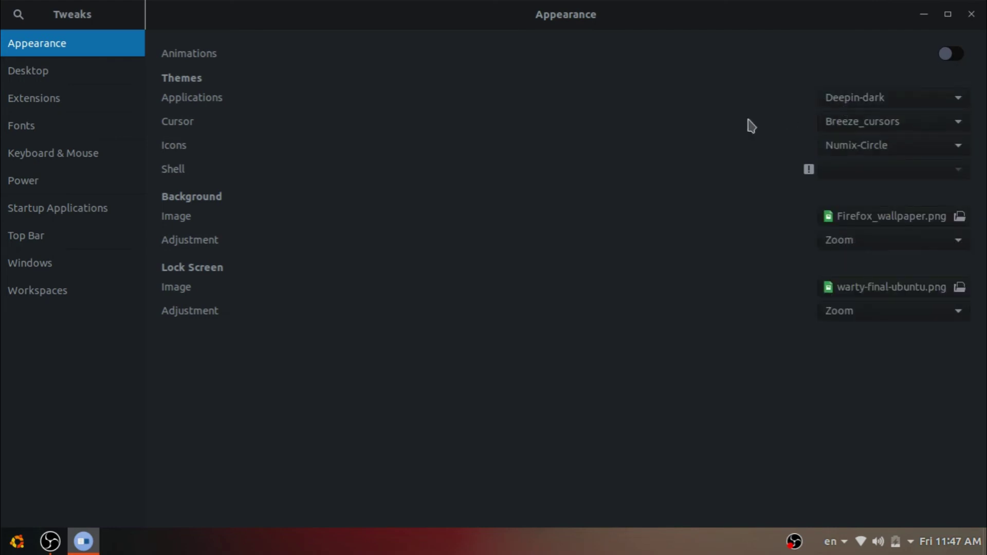
pyautogui.click(852, 122)
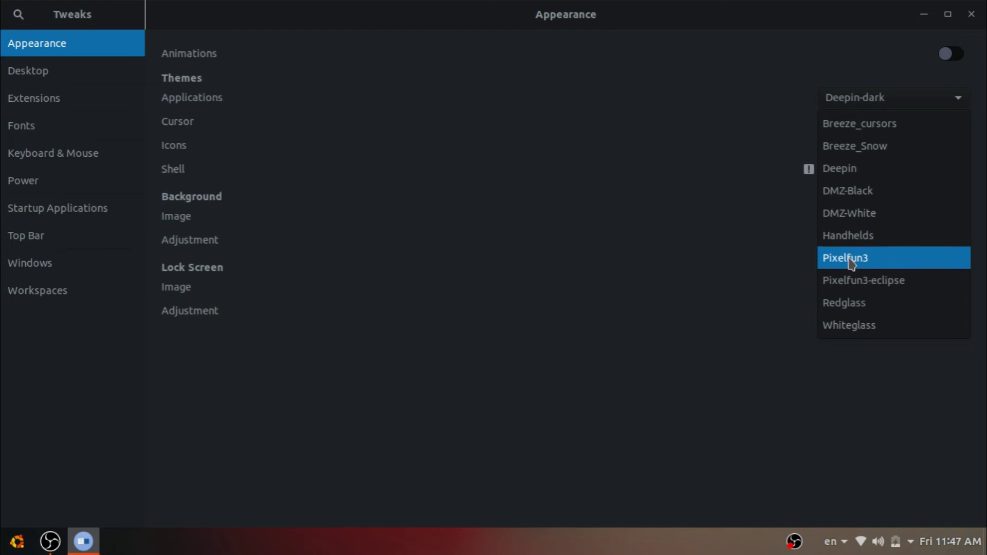
pyautogui.click(880, 291)
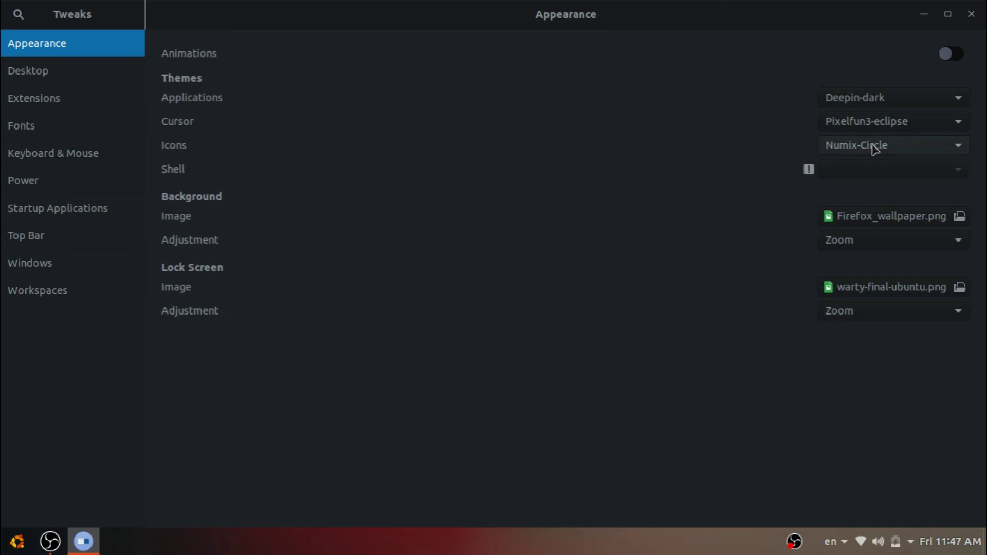
pyautogui.click(849, 144)
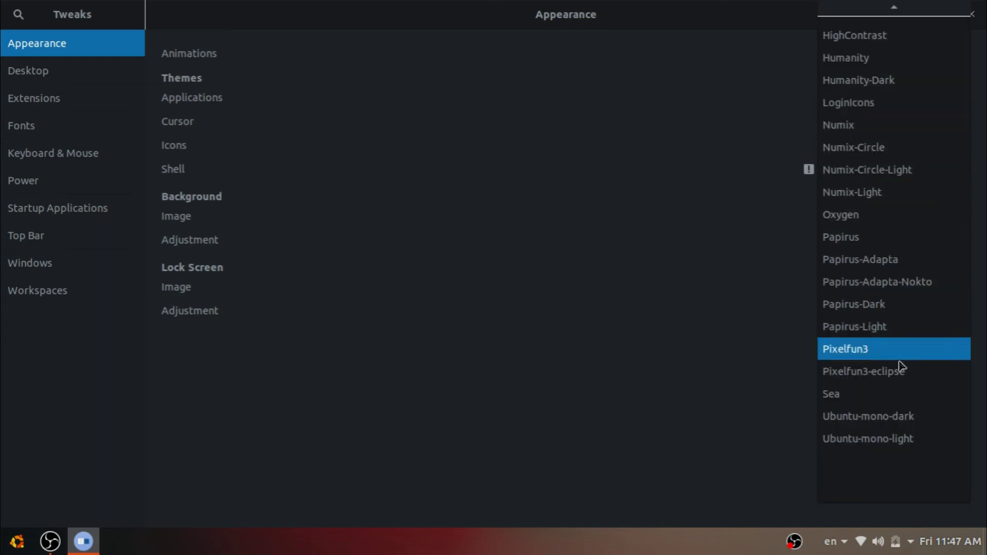
pyautogui.scroll(-1, 903, 359)
pyautogui.scroll(3, 903, 170)
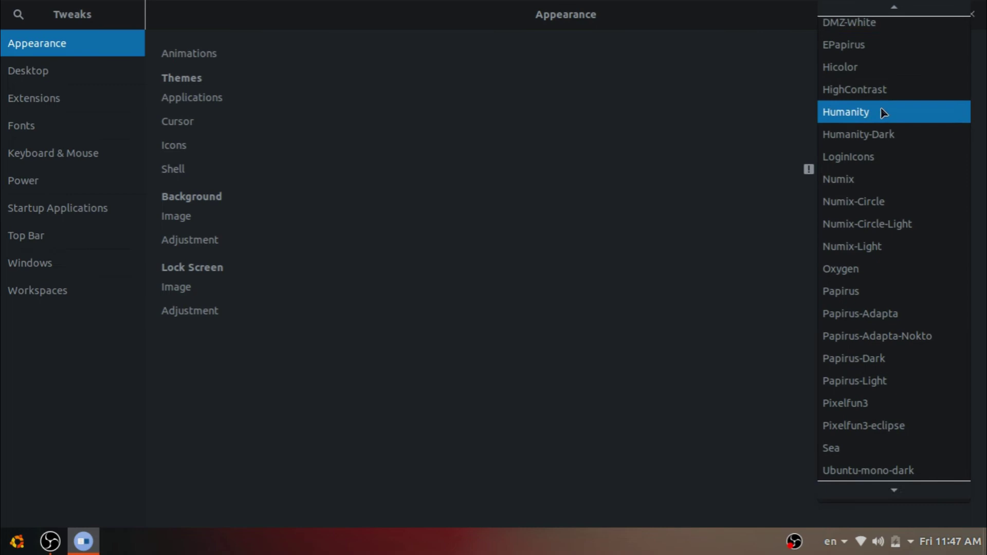
pyautogui.scroll(7, 883, 112)
pyautogui.scroll(-1, 881, 127)
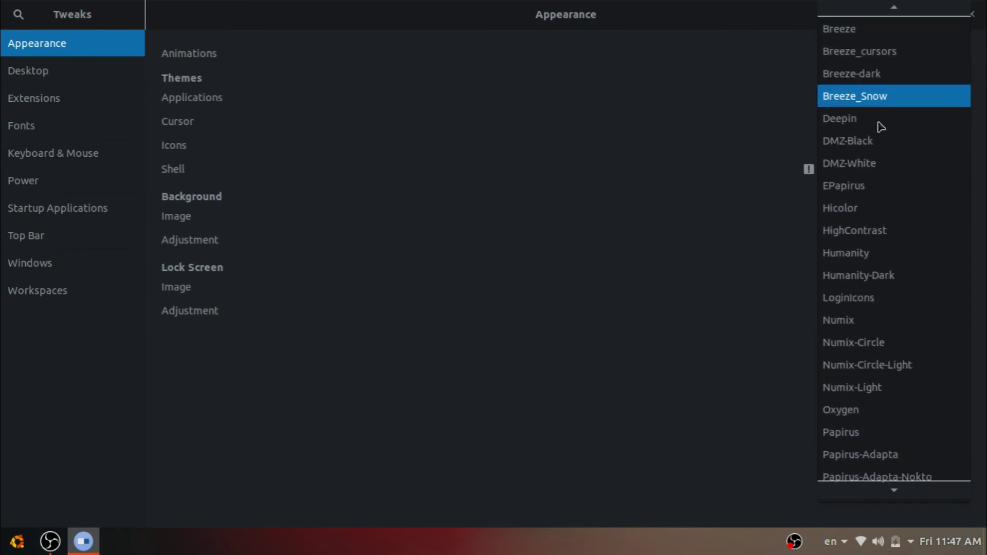
pyautogui.scroll(-7, 882, 128)
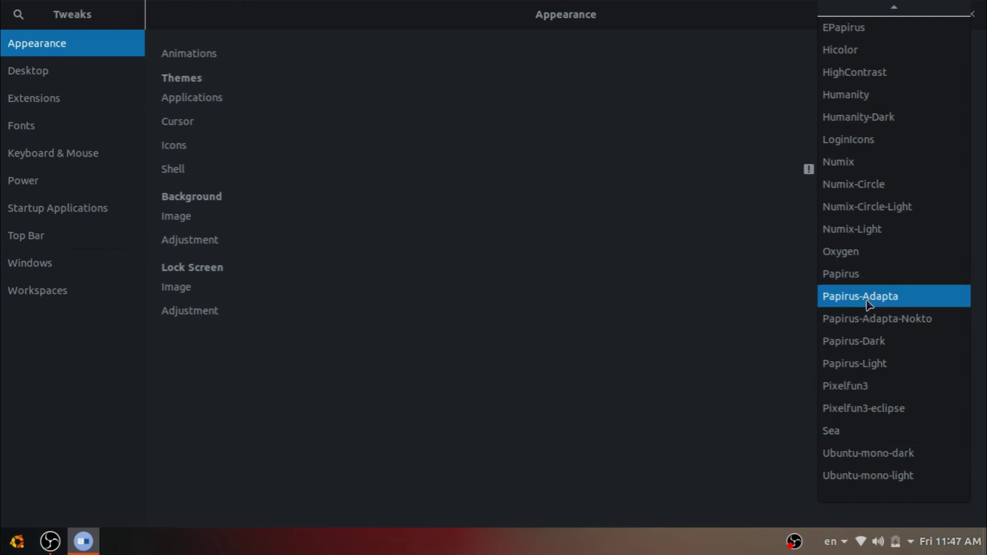
pyautogui.click(738, 292)
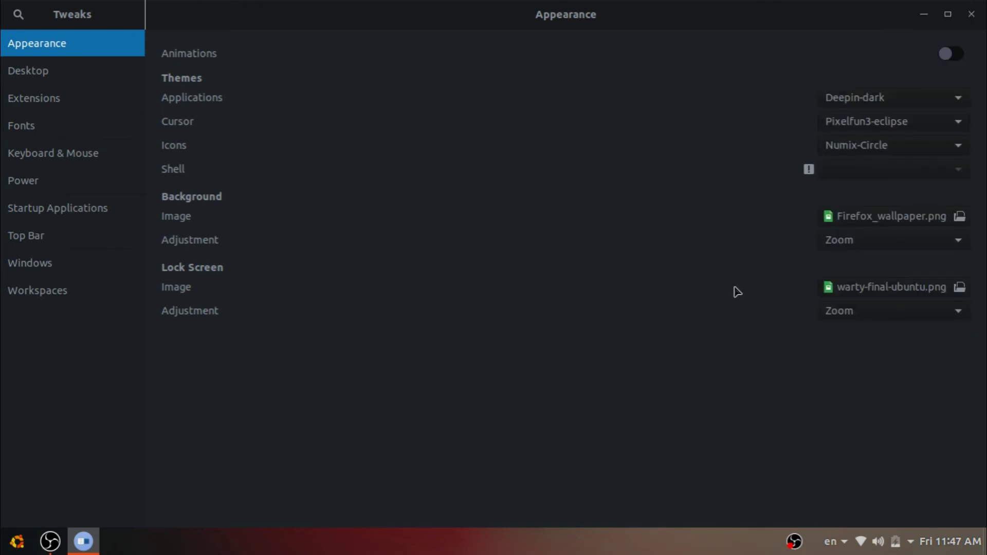
pyautogui.click(84, 540)
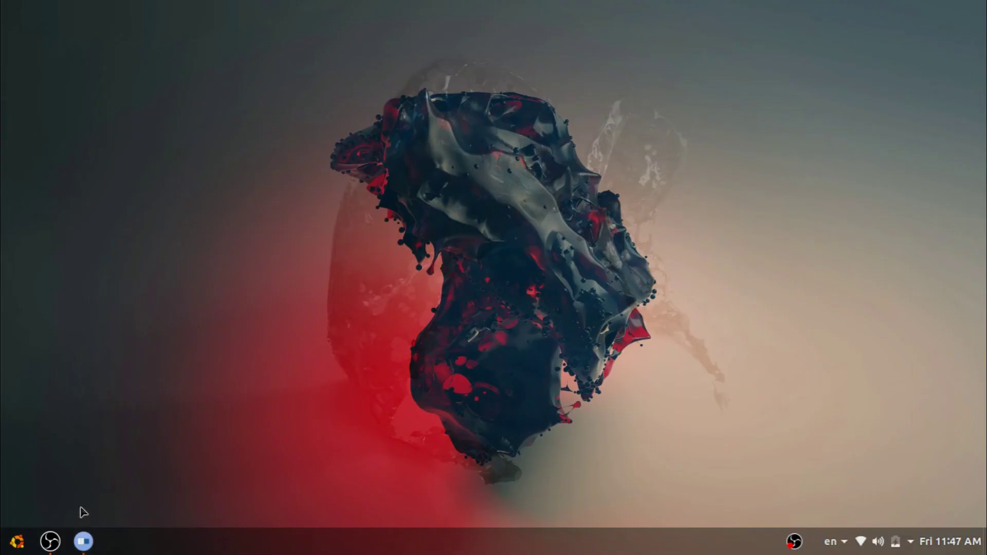
pyautogui.click(78, 544)
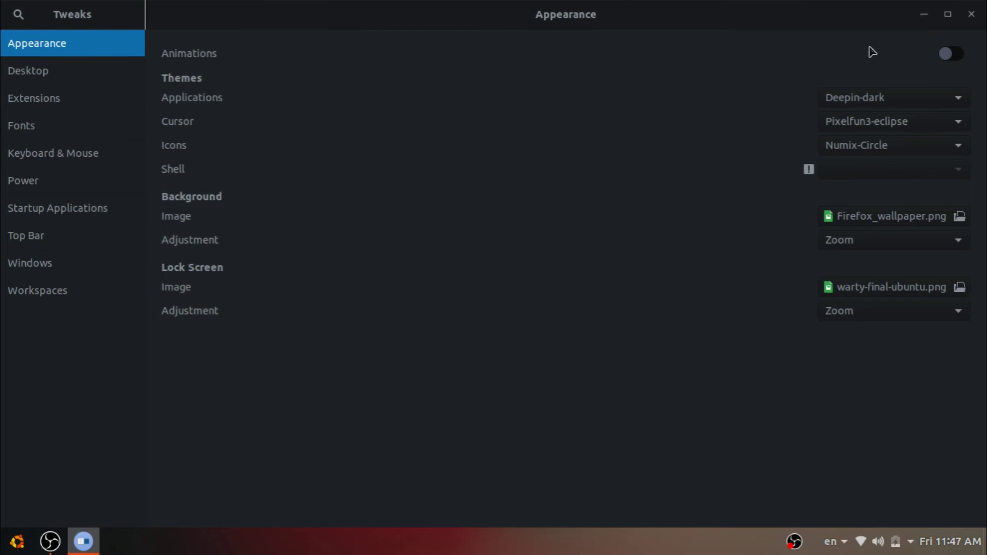
pyautogui.click(953, 57)
pyautogui.click(931, 16)
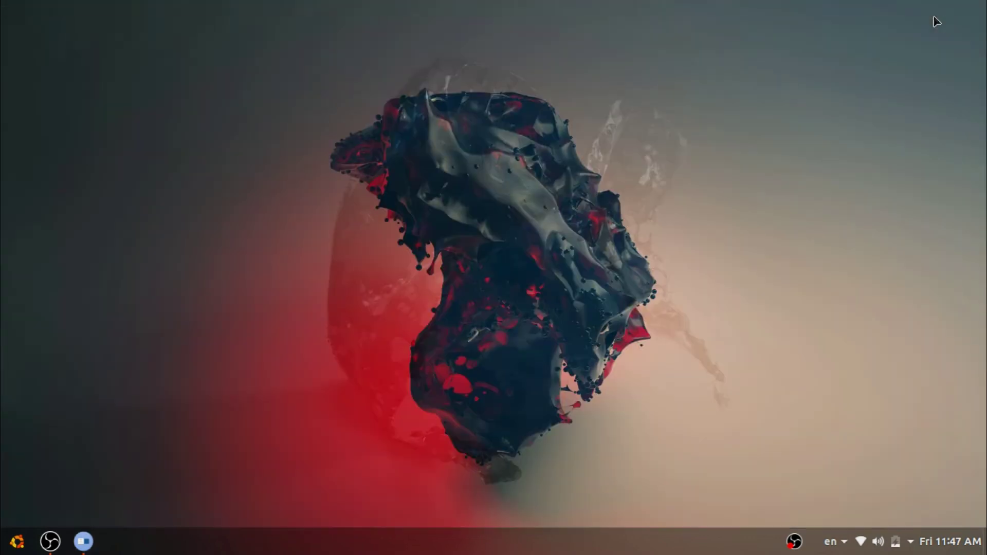
pyautogui.click(80, 546)
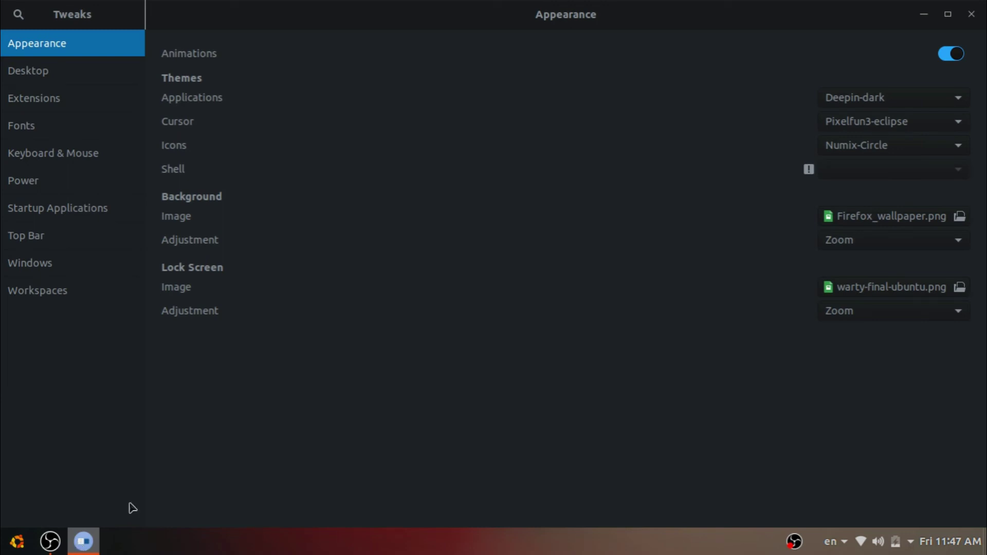
pyautogui.click(959, 56)
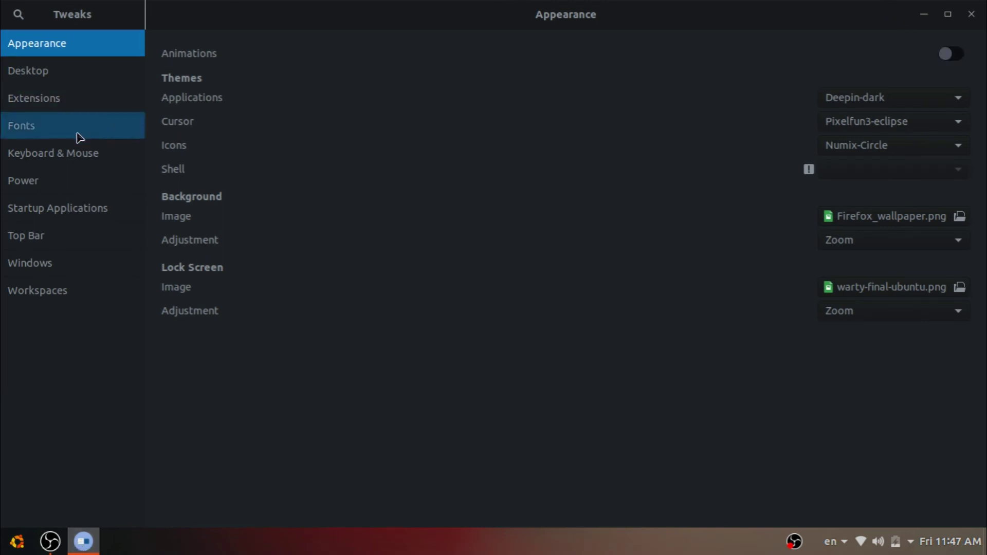
# Browse the Keyboard & Mouse, Top Bar, Windows and Workspaces settings pages
pyautogui.click(31, 153)
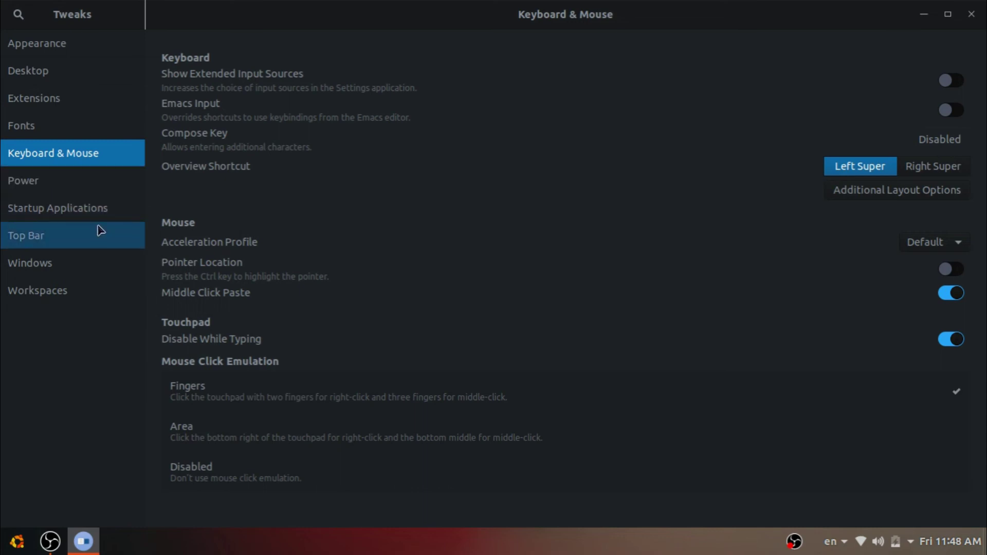
pyautogui.click(58, 241)
pyautogui.click(82, 273)
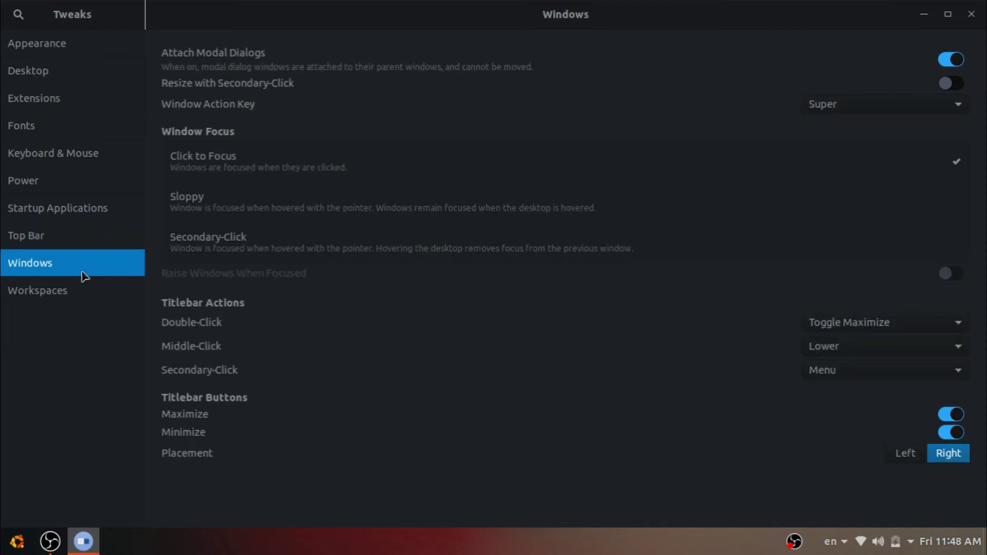
pyautogui.click(83, 291)
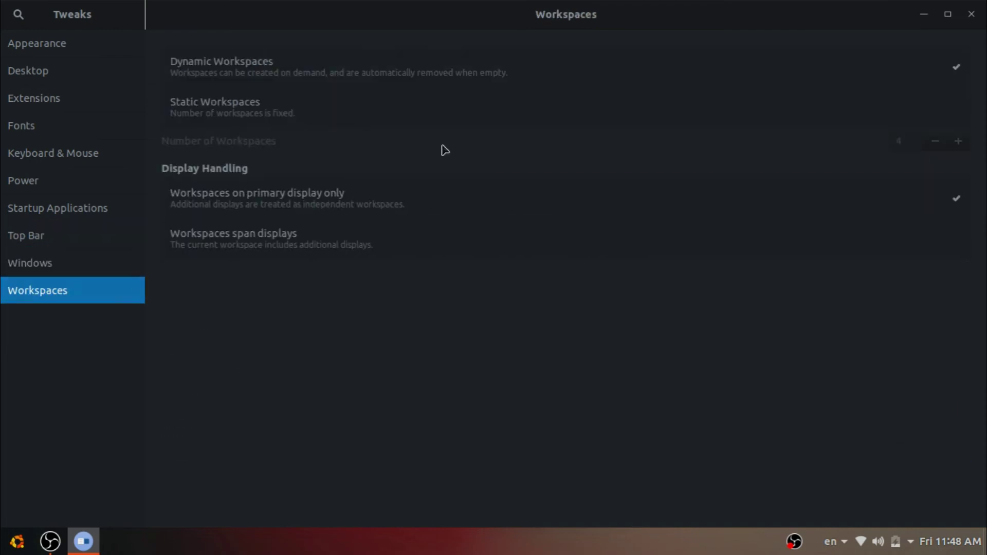
# Close Tweaks, then bring up the Arc Menu, dismiss it, and bring it up again
pyautogui.click(973, 14)
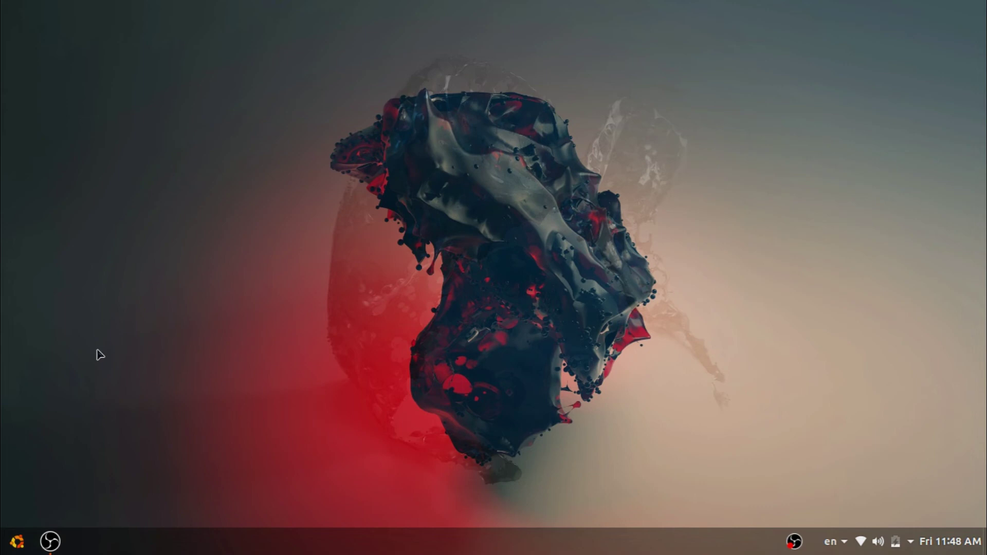
pyautogui.click(13, 547)
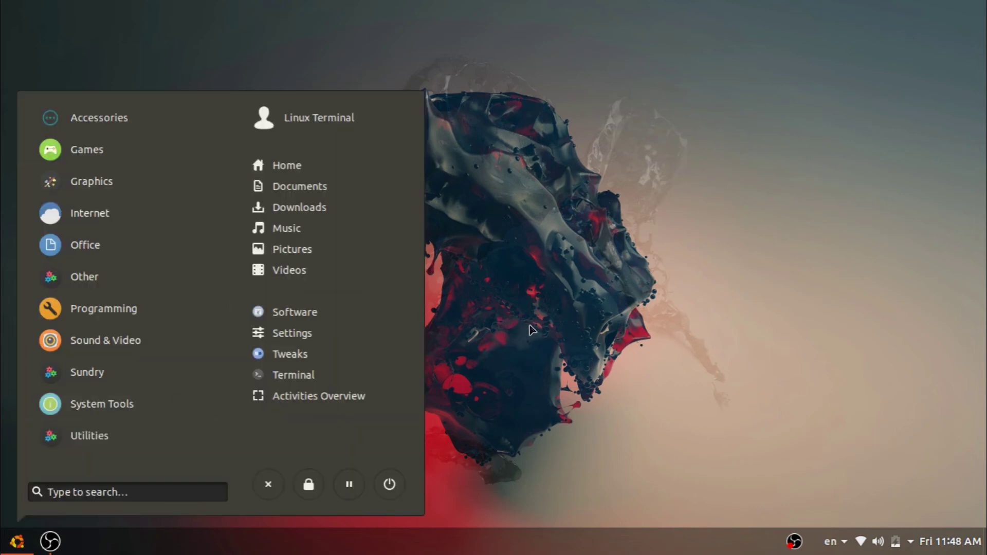
pyautogui.click(588, 321)
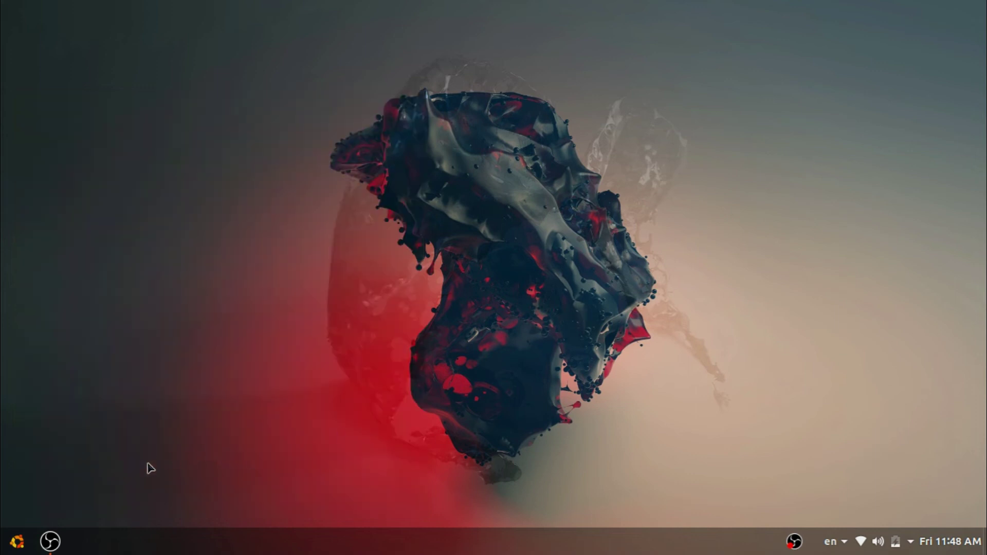
pyautogui.click(17, 542)
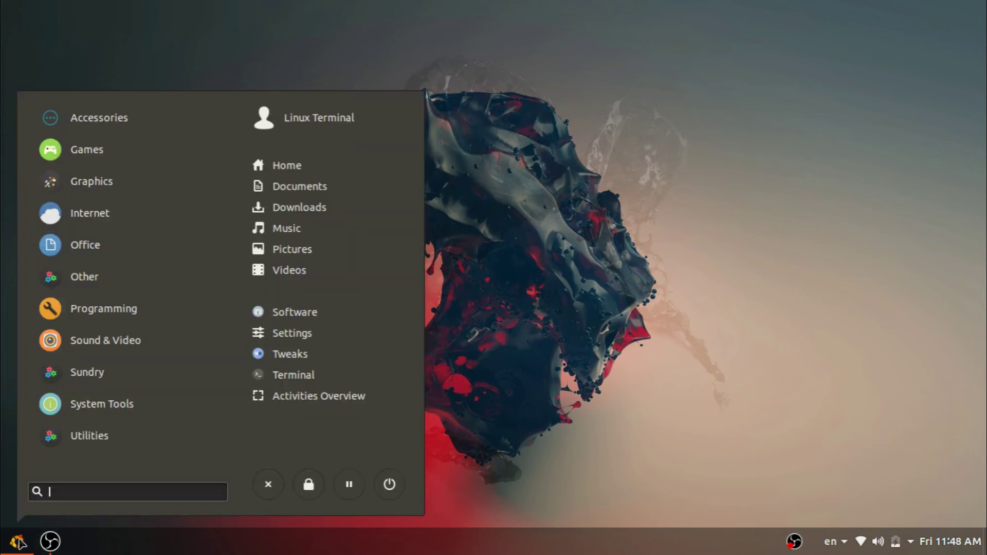
# Launch Ubuntu Software from Arc Menu and scroll through the Explore page
pyautogui.click(290, 312)
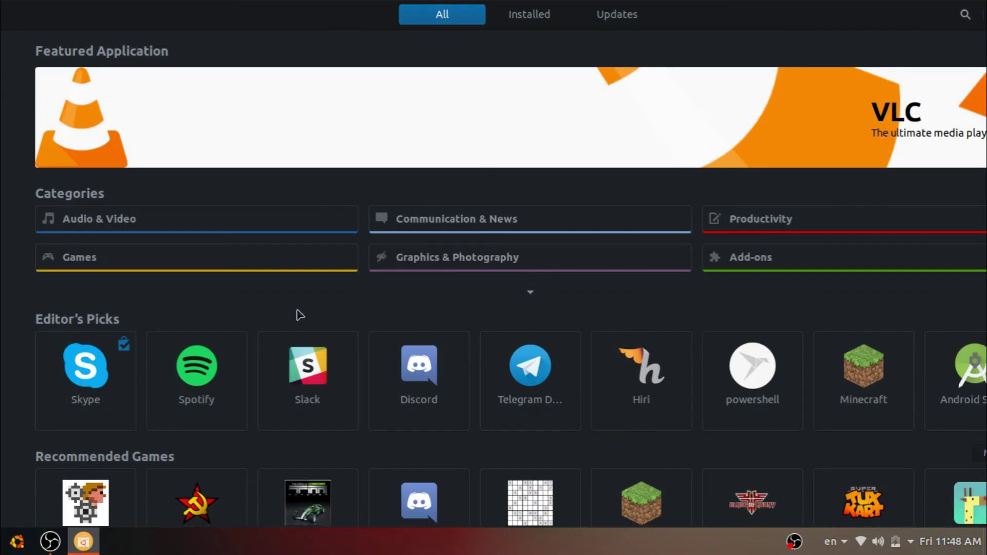
pyautogui.scroll(-2, 301, 315)
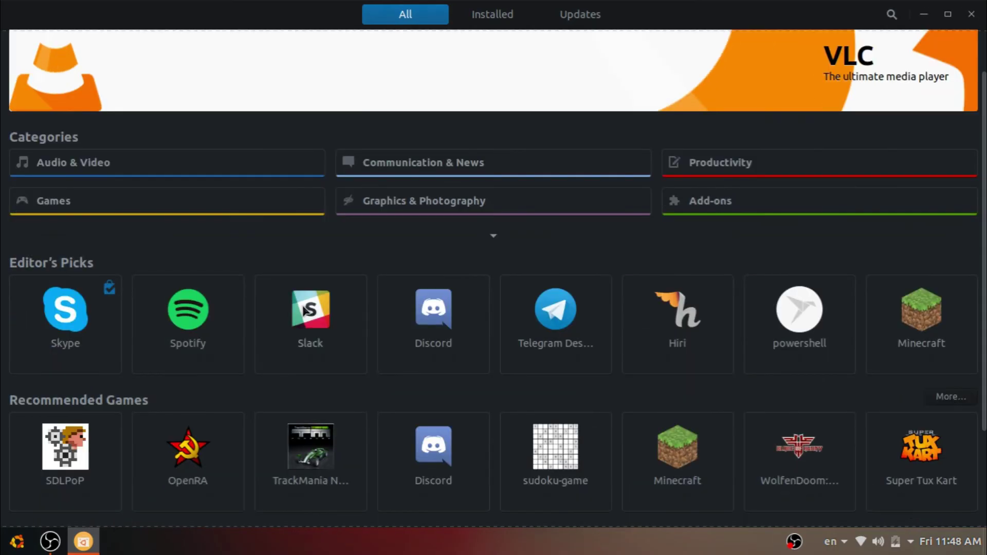
pyautogui.scroll(-2, 306, 311)
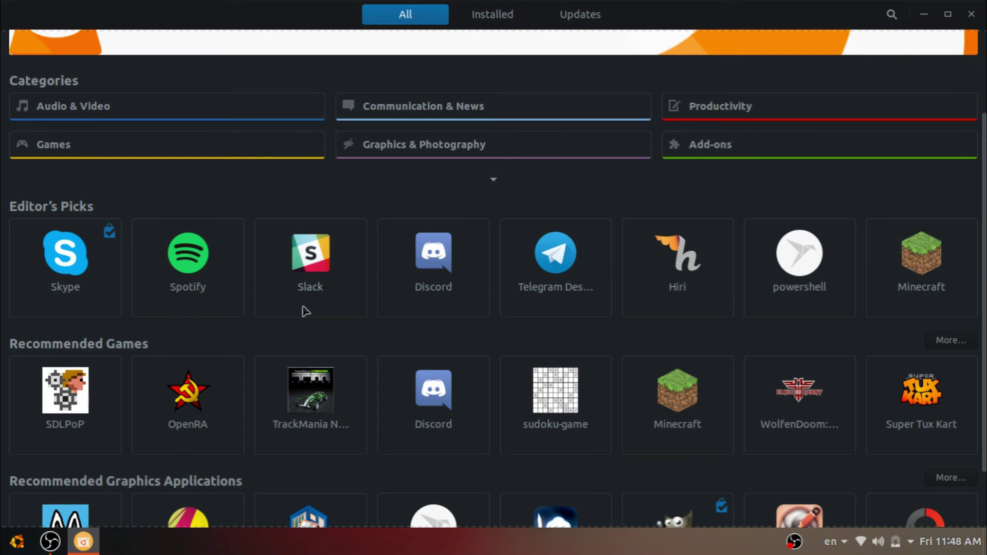
pyautogui.scroll(-2, 306, 311)
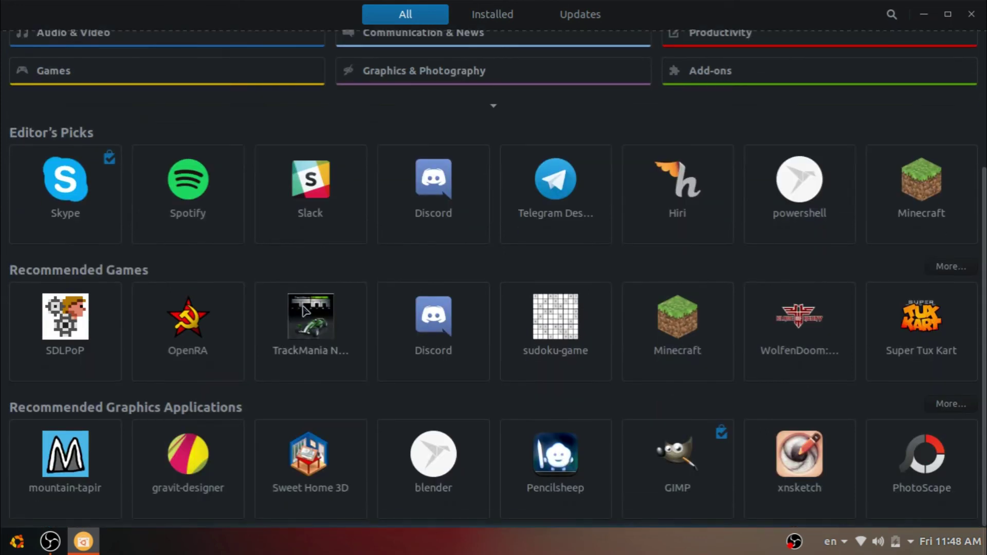
pyautogui.scroll(6, 303, 310)
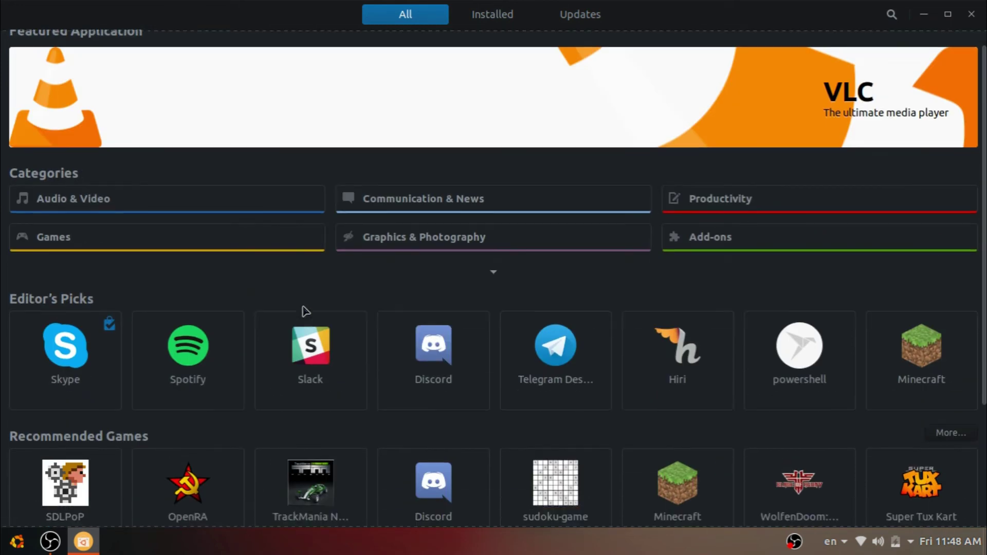
# Search the store for 'vlc', then replace the query with 'opera'
pyautogui.click(892, 14)
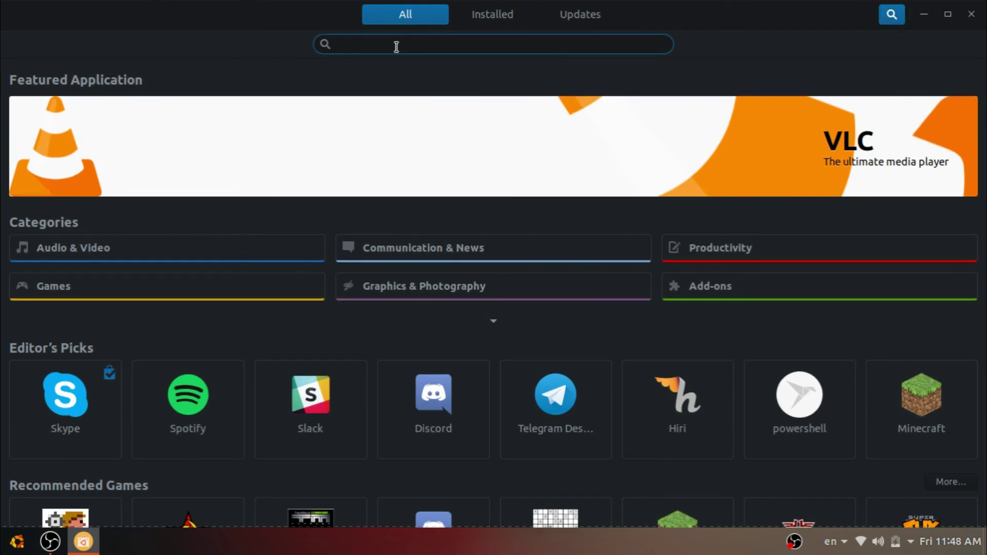
pyautogui.write('vlc')
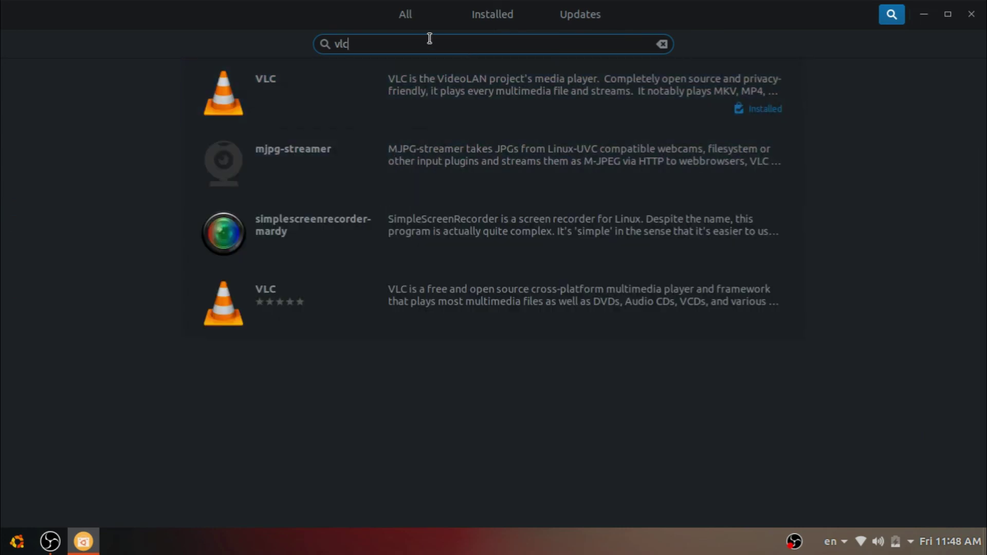
pyautogui.press('BackSpace')
pyautogui.press('BackSpace')
pyautogui.press('BackSpace')
pyautogui.write('opera')
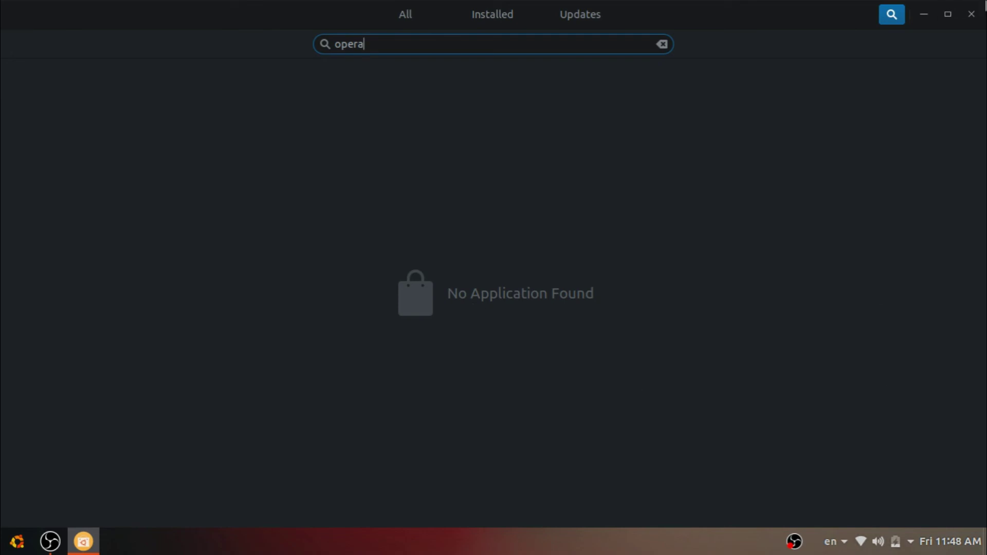
# Close the Ubuntu Software window to return to the empty desktop with its bottom panel
pyautogui.click(971, 14)
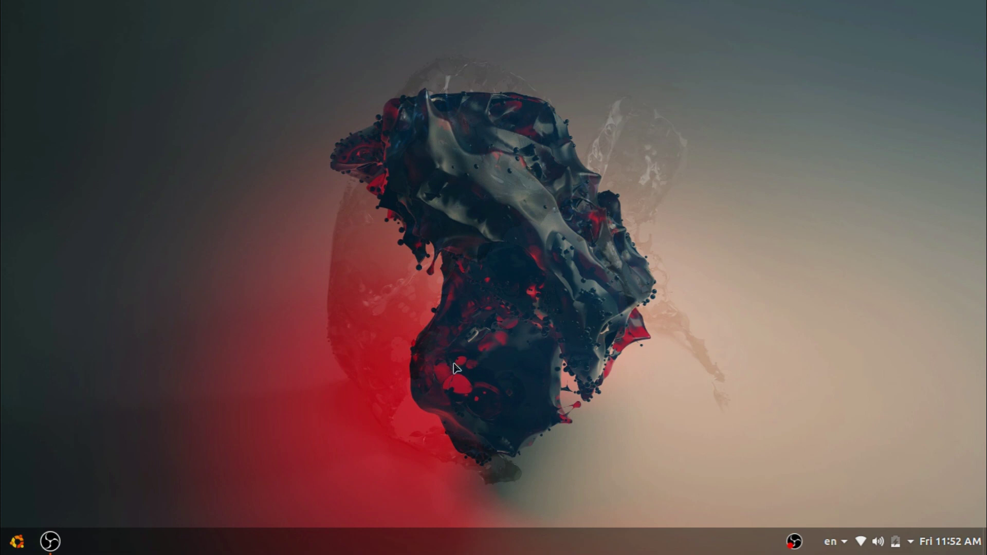
pyautogui.click(17, 542)
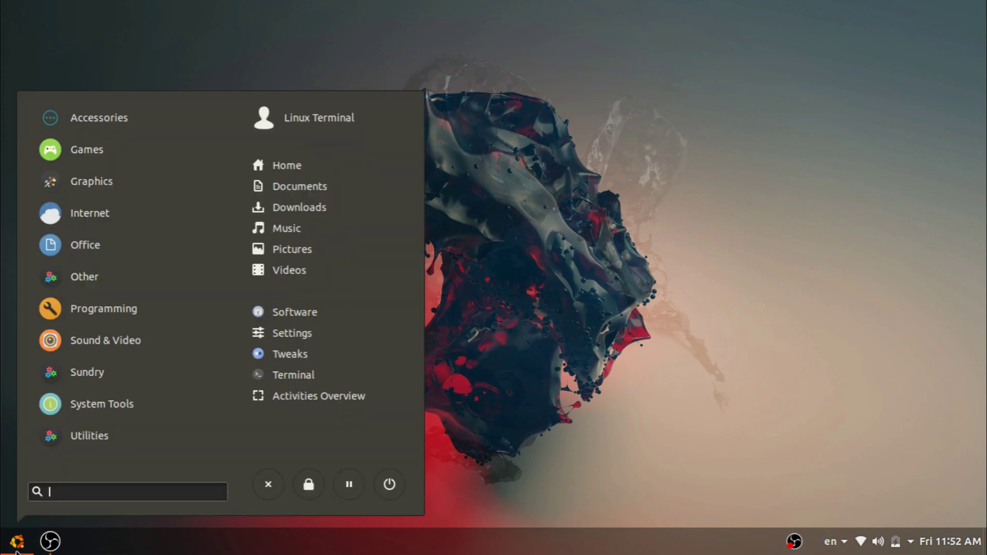
pyautogui.click(656, 134)
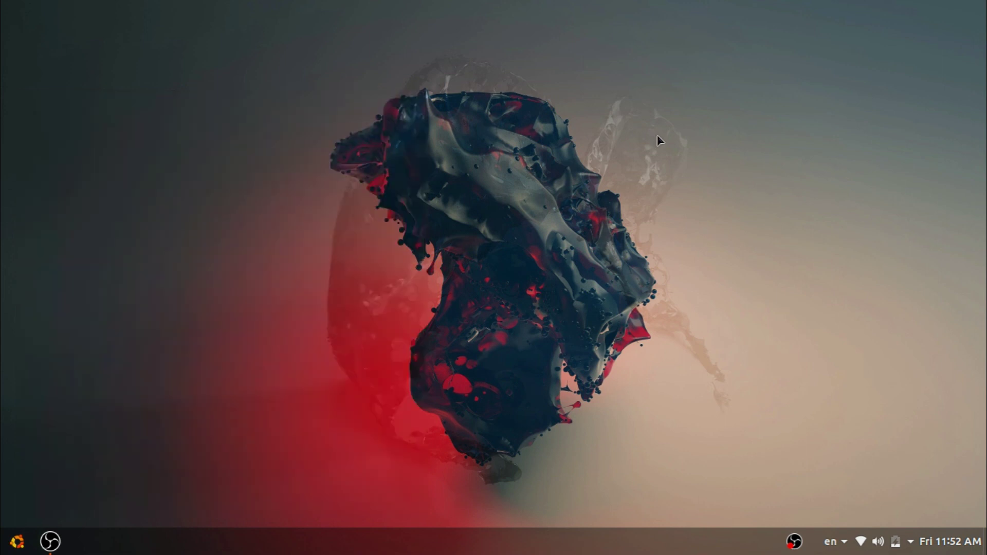